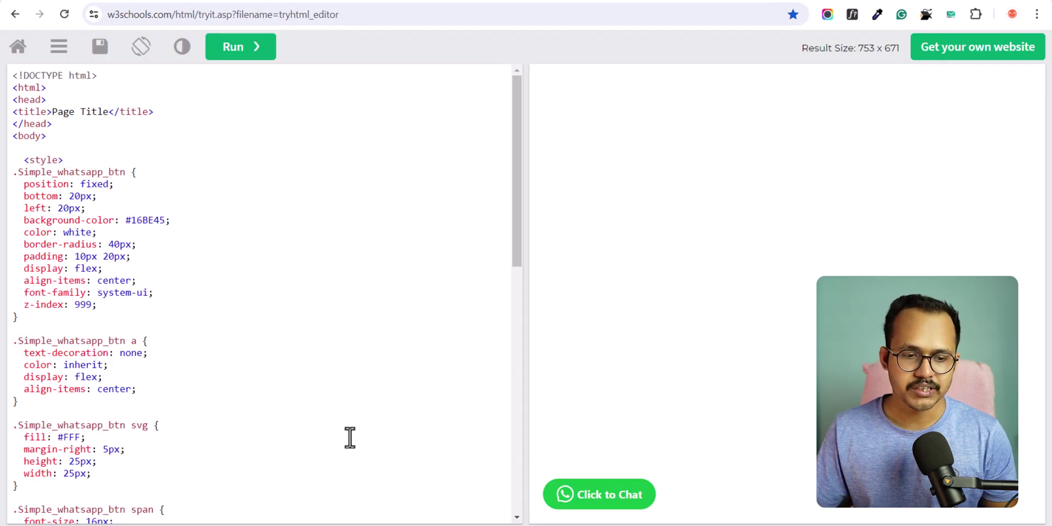
Select the WhatsApp button code from the <style> tag through the closing </a> tag.
scroll(120, 230, down, 6)
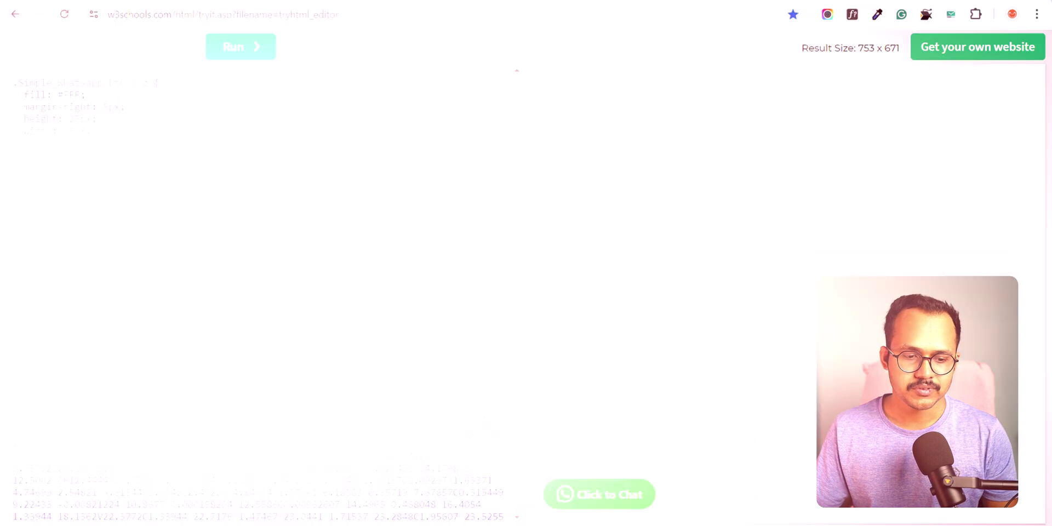
scroll(224, 270, up, 6)
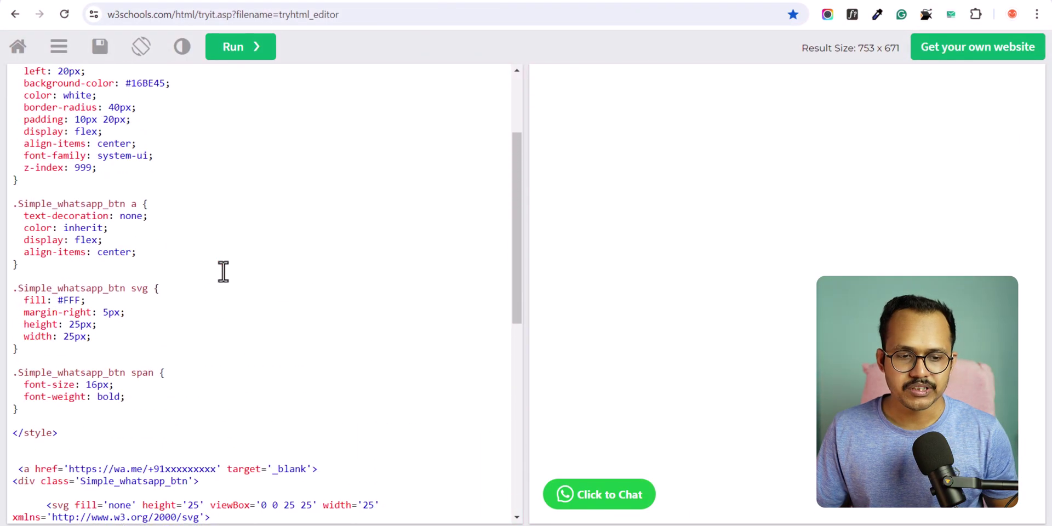
drag(21, 159, 199, 462)
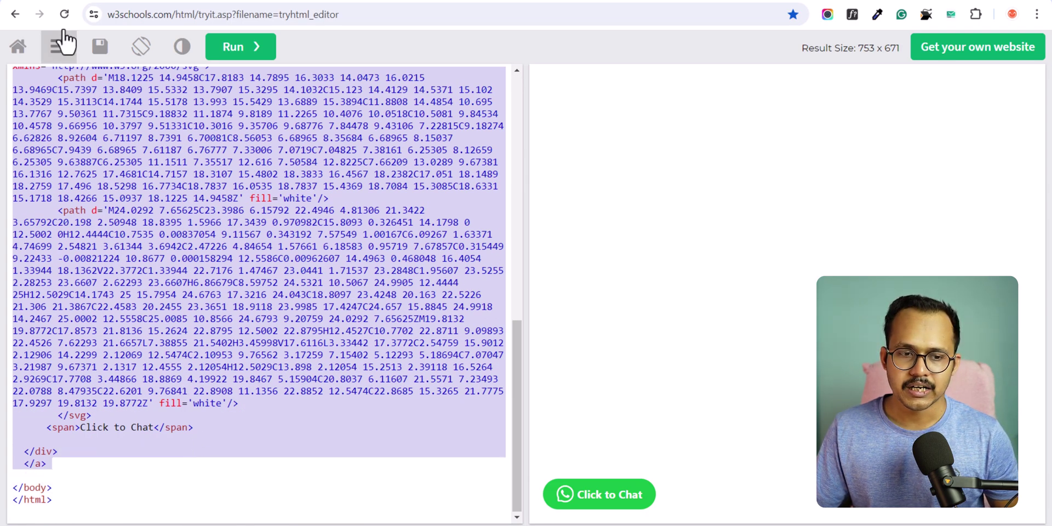
Open the Blogger theme's Edit HTML code editor.
click(52, 1)
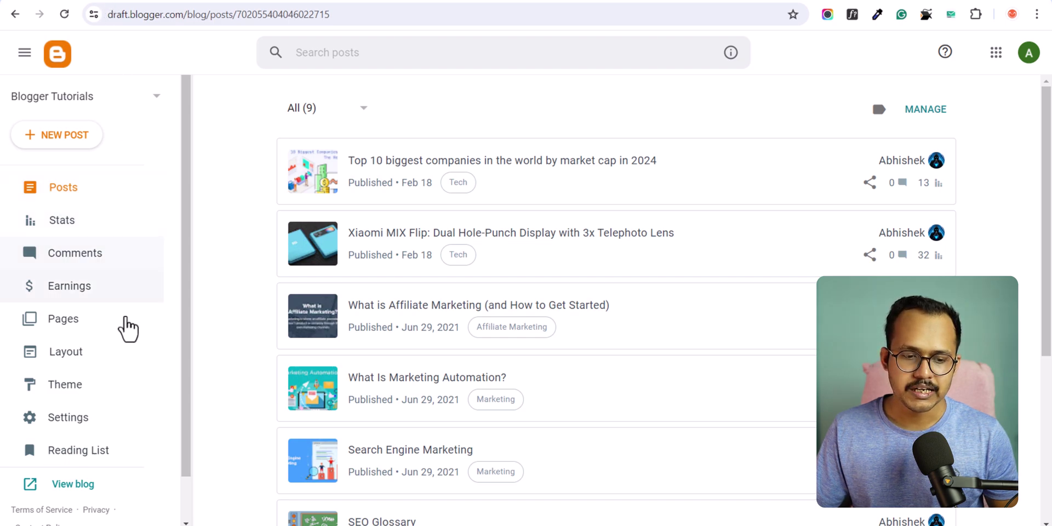
click(83, 390)
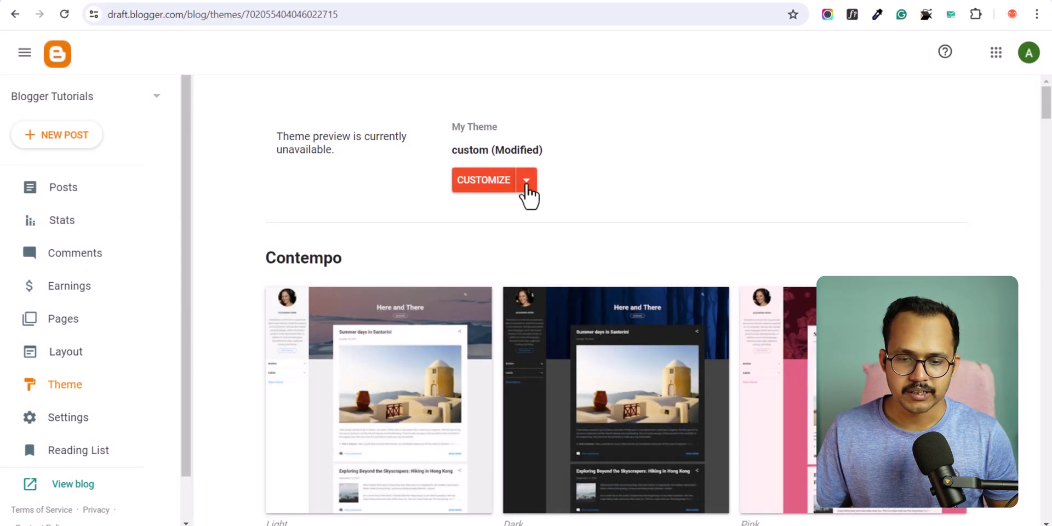
click(527, 186)
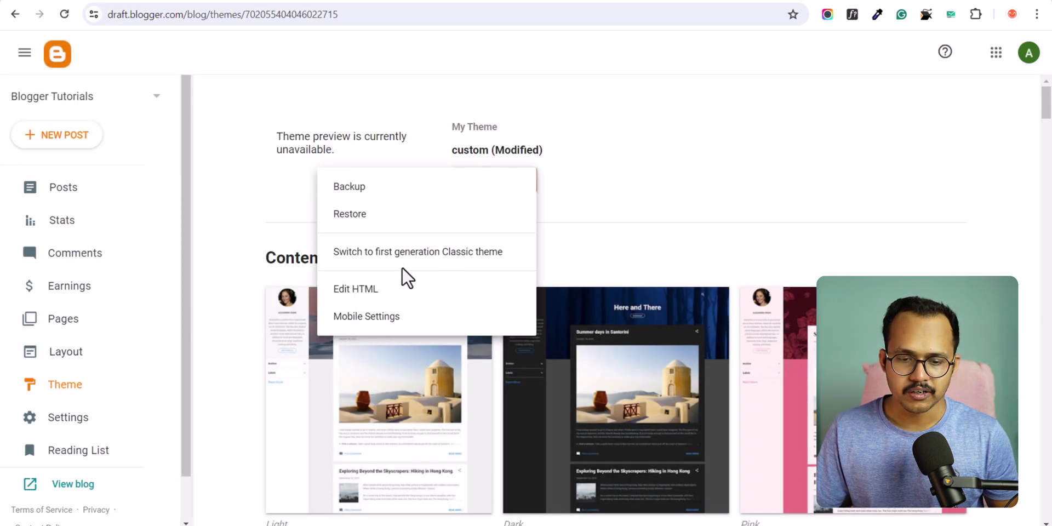
click(374, 288)
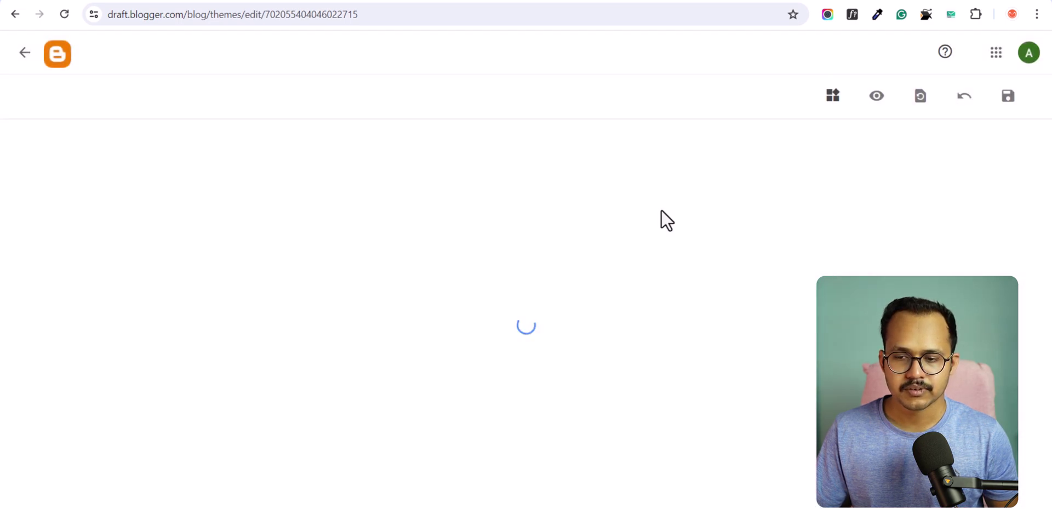
Paste the WhatsApp button code above </body>, save the theme, and go back.
drag(1045, 125, 1045, 512)
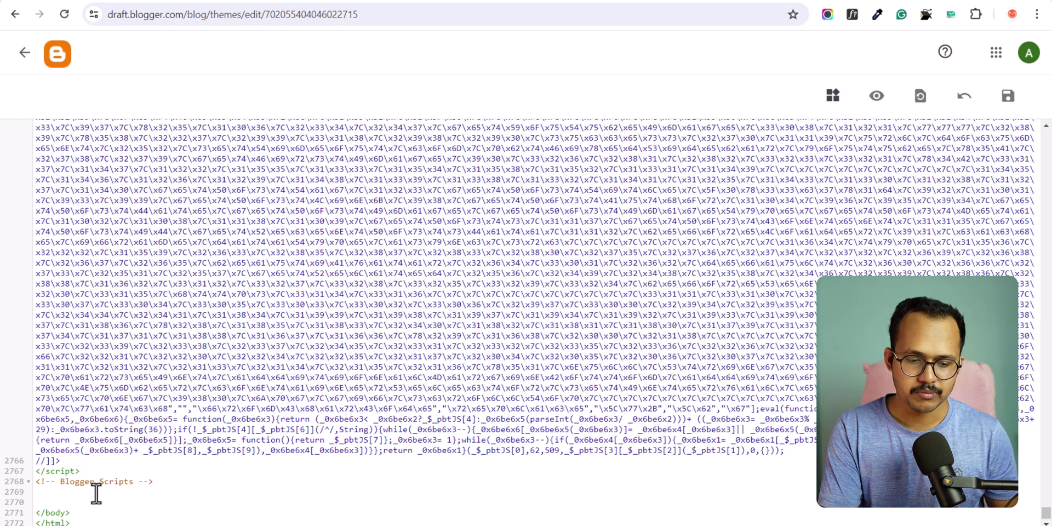
key(ctrl+v)
scroll(98, 492, down, 1)
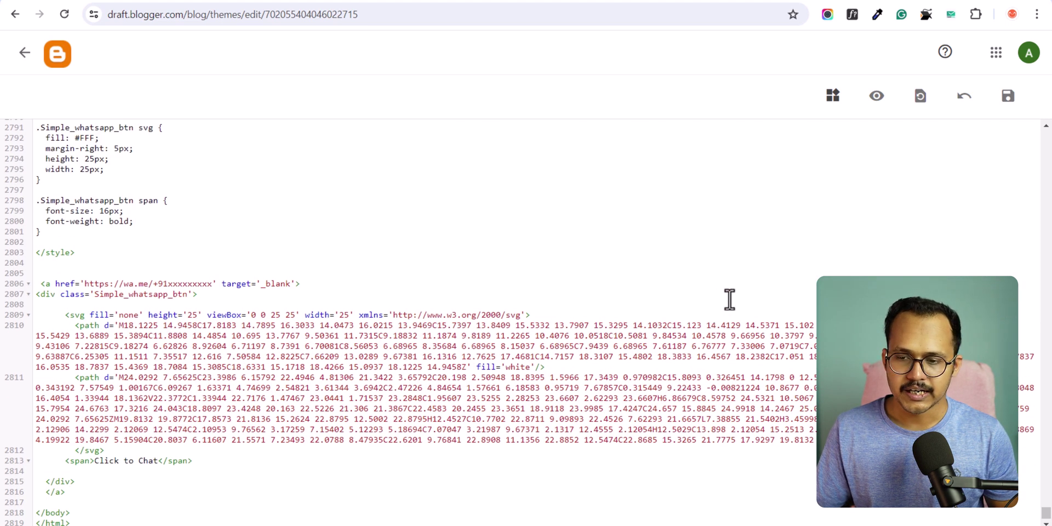
click(996, 107)
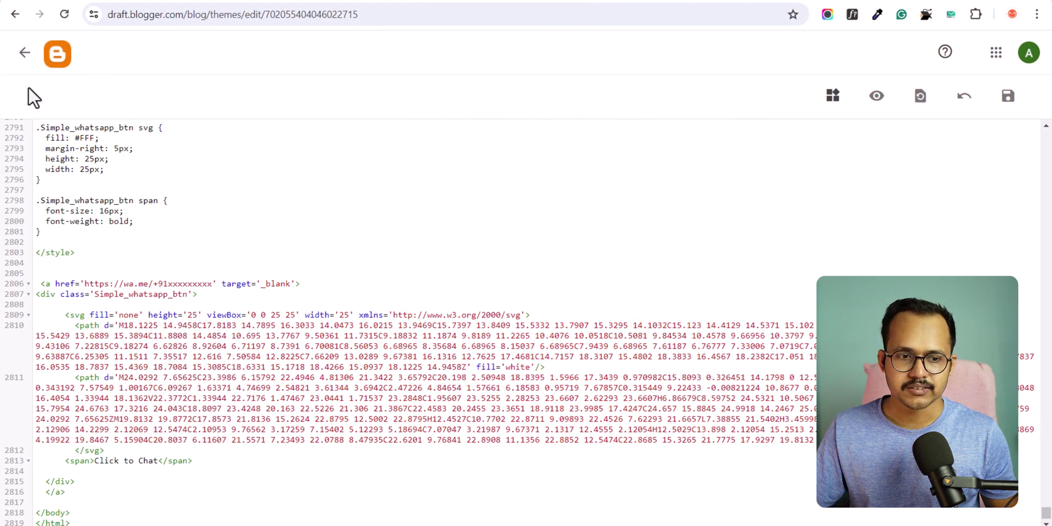
click(17, 59)
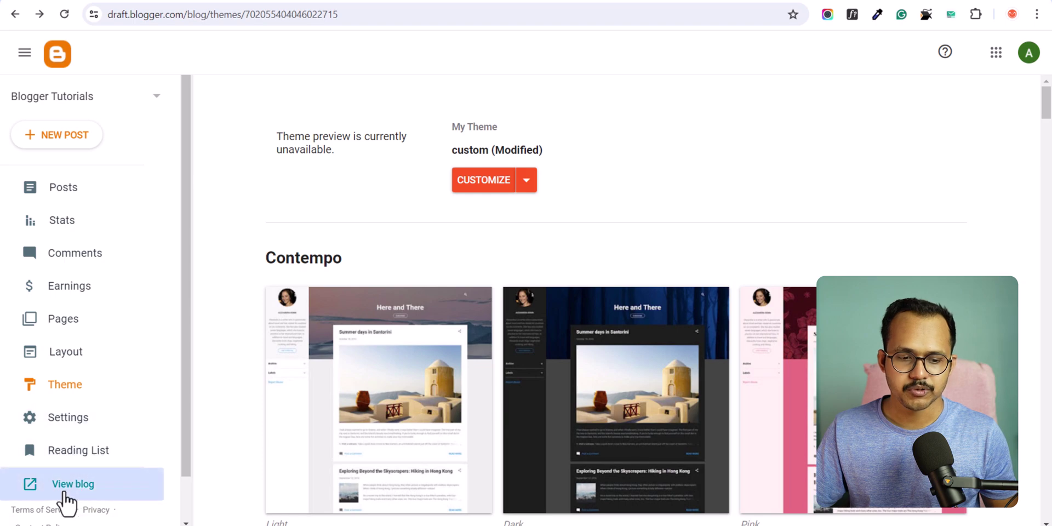
Open the live blog and check the Click to Chat button.
click(63, 490)
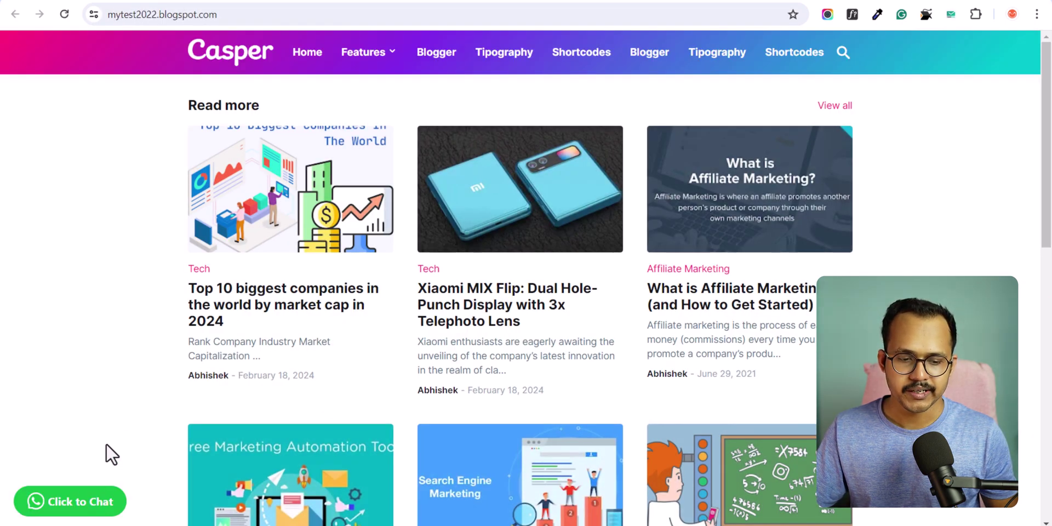
right_click(81, 501)
key(Escape)
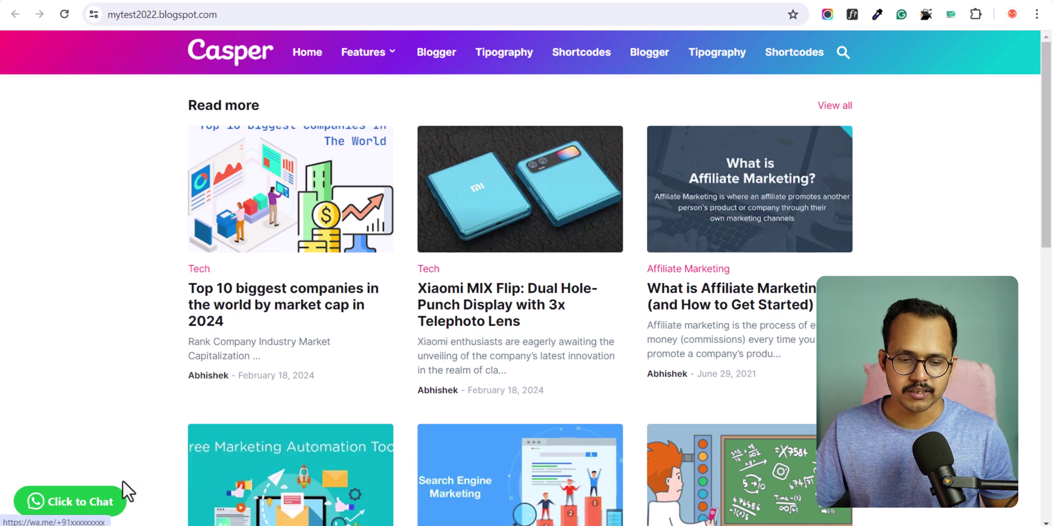
Preview the blog at iPhone SE size in DevTools device mode.
key(ctrl+shift+i)
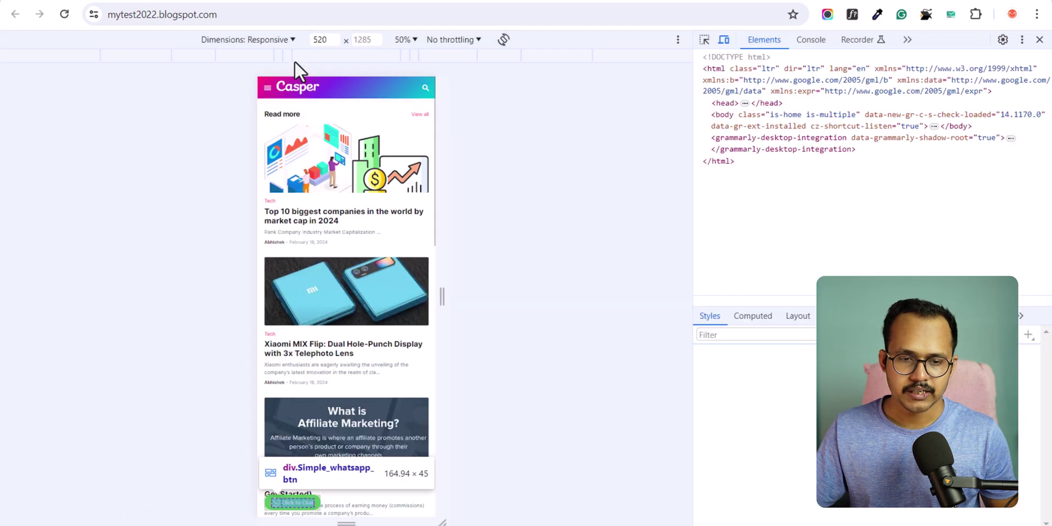
click(270, 39)
click(255, 97)
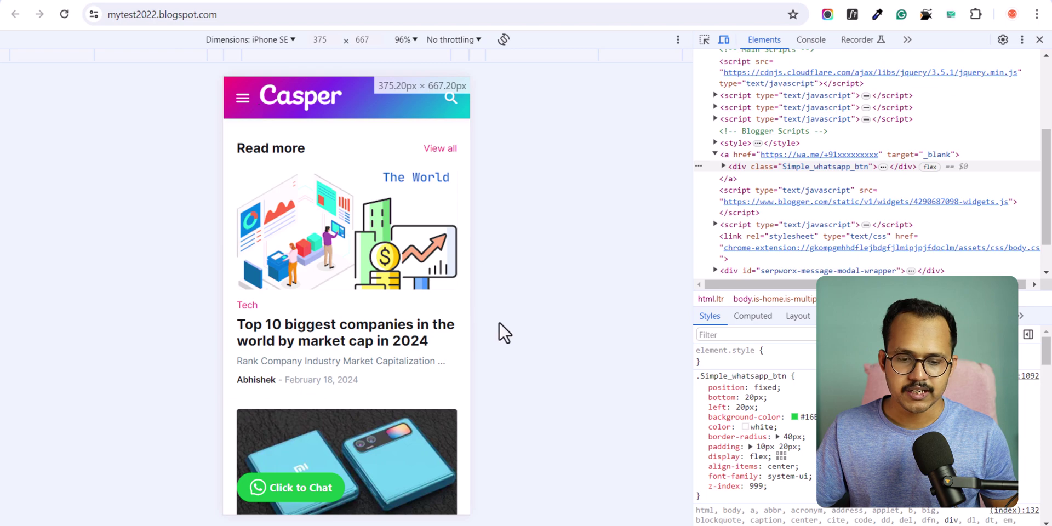
scroll(429, 339, down, 13)
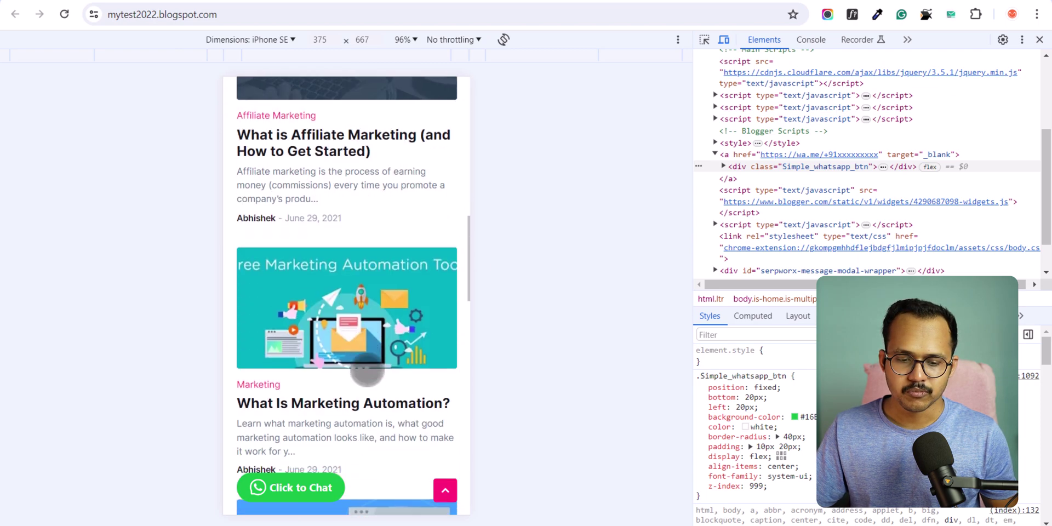
scroll(367, 371, up, 10)
Try iPad Mini and Responsive sizes, then close DevTools and return to the theme page.
click(271, 40)
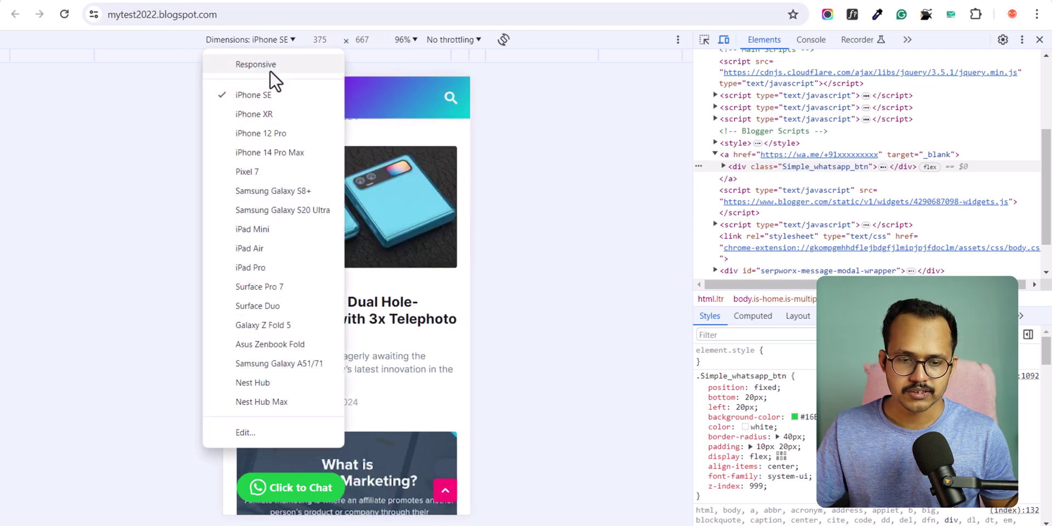
key(Escape)
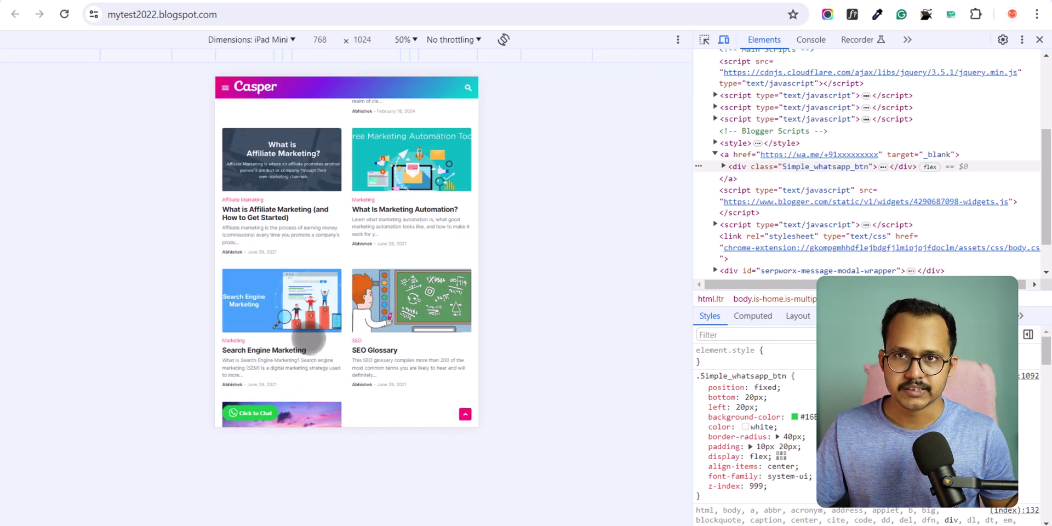
click(263, 40)
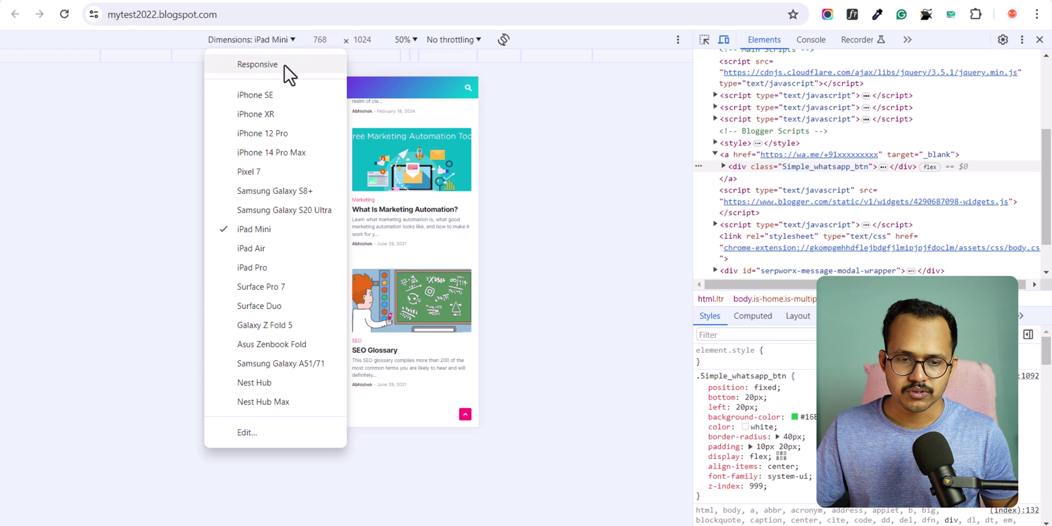
click(284, 72)
click(1040, 40)
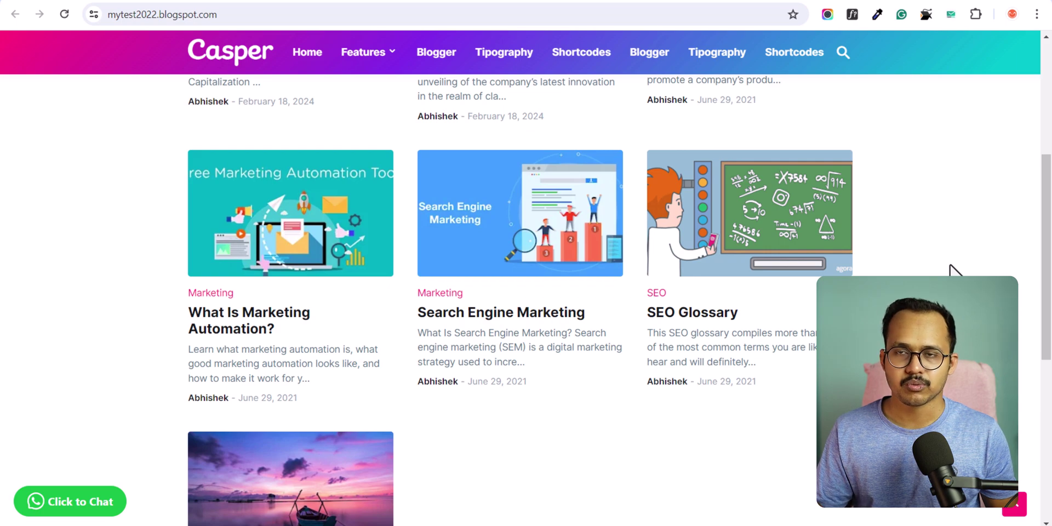
click(266, 1)
Reopen the theme's Edit HTML editor.
click(521, 179)
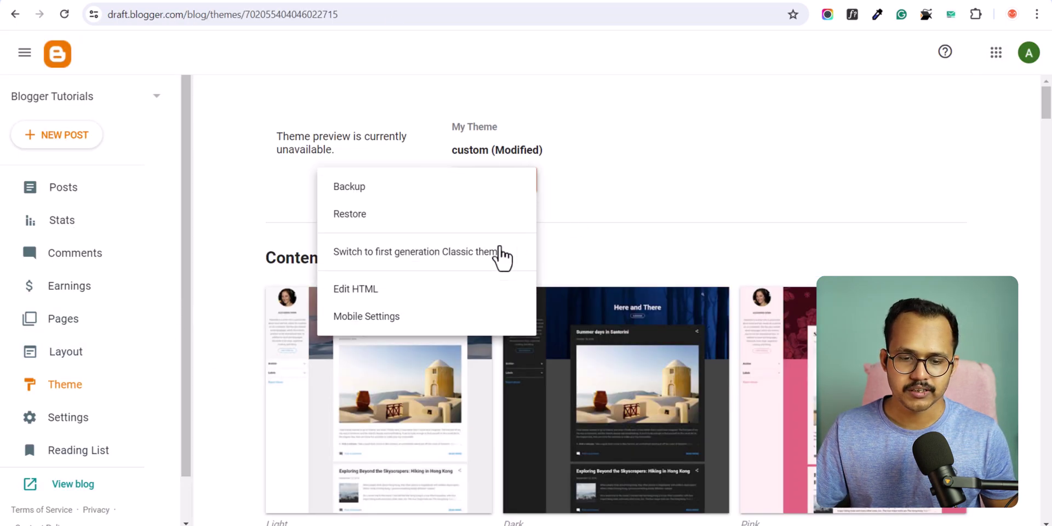
click(372, 290)
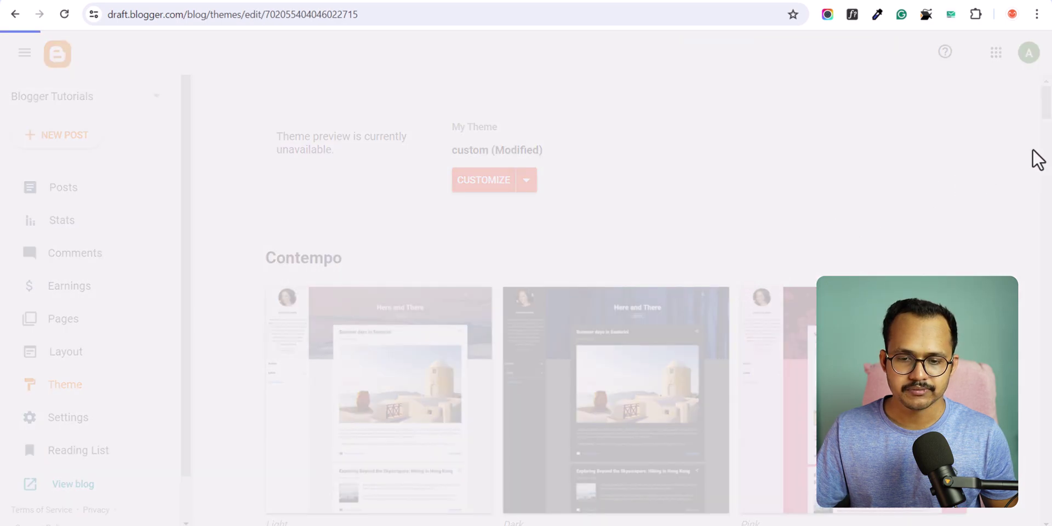
scroll(548, 329, down, 20)
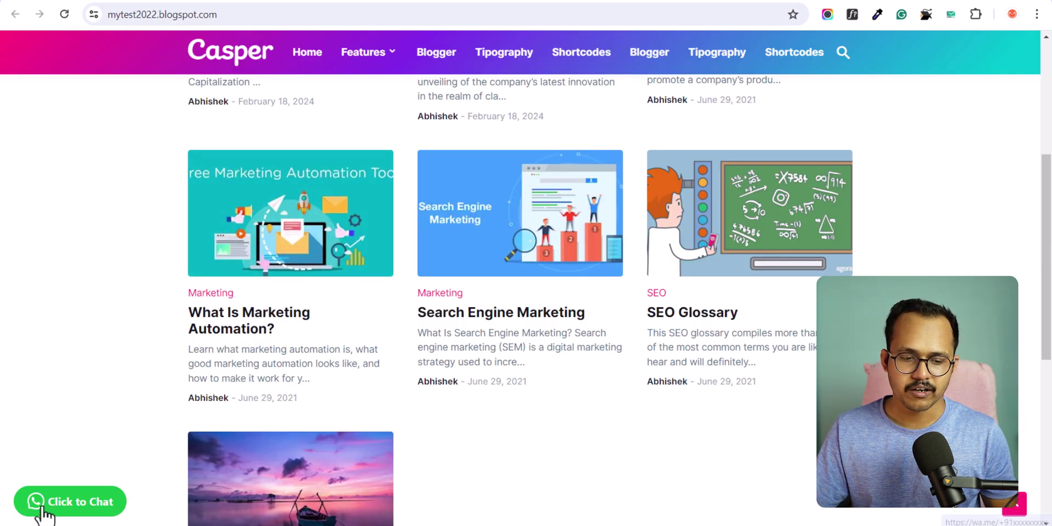
Test the Click to Chat link, close the WhatsApp tab, and select the button code.
click(46, 506)
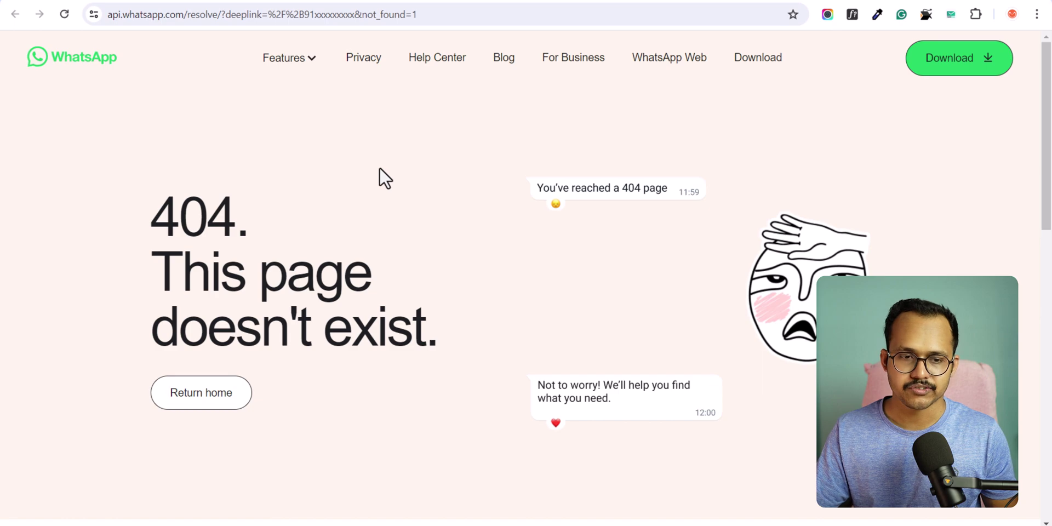
key(ctrl+w)
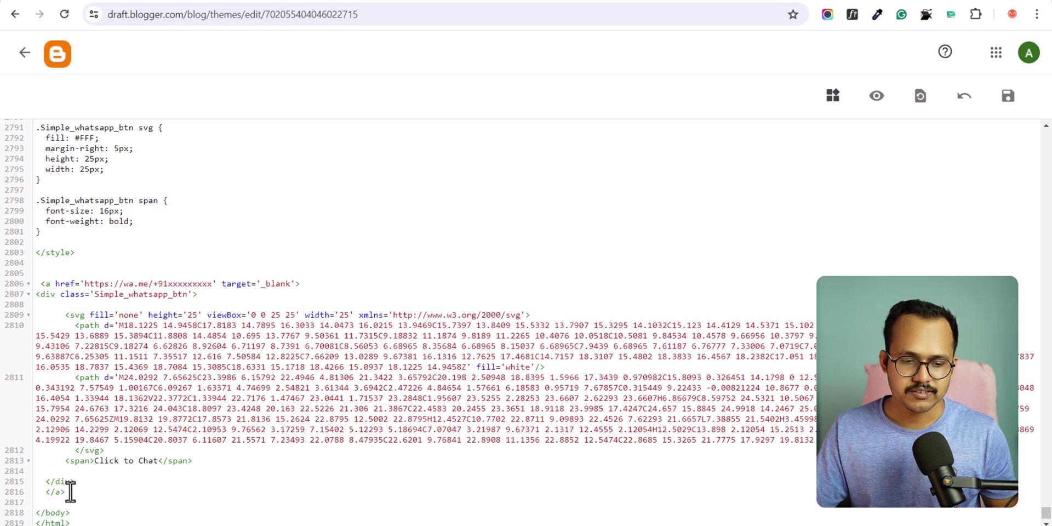
drag(70, 492, 22, 384)
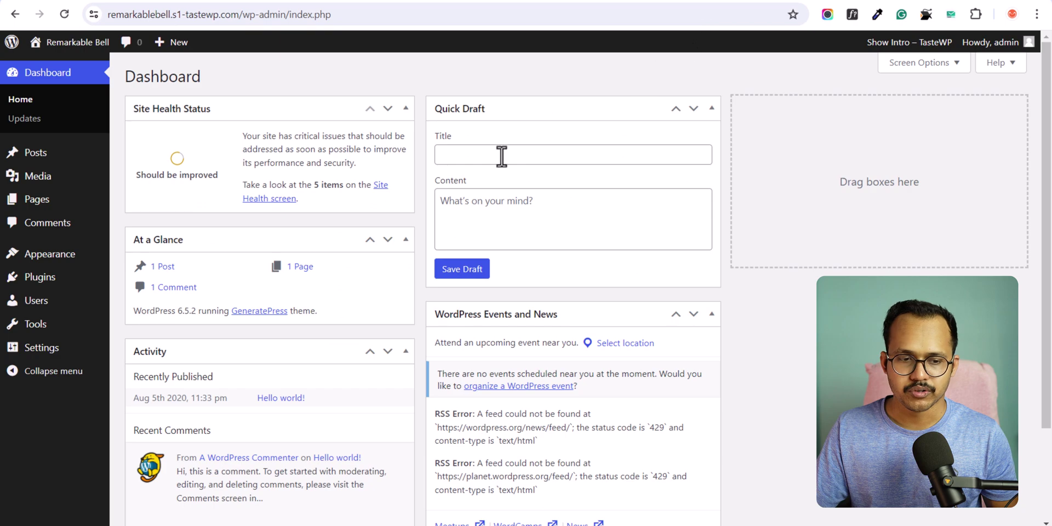
Search plugins for 'wp code', then install and activate WPCode.
mouse_move(77, 286)
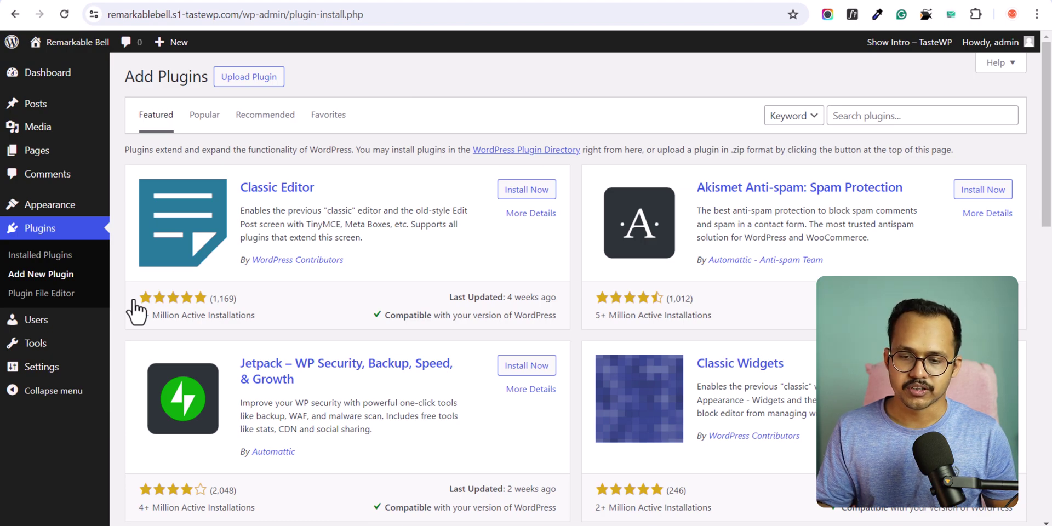
click(864, 116)
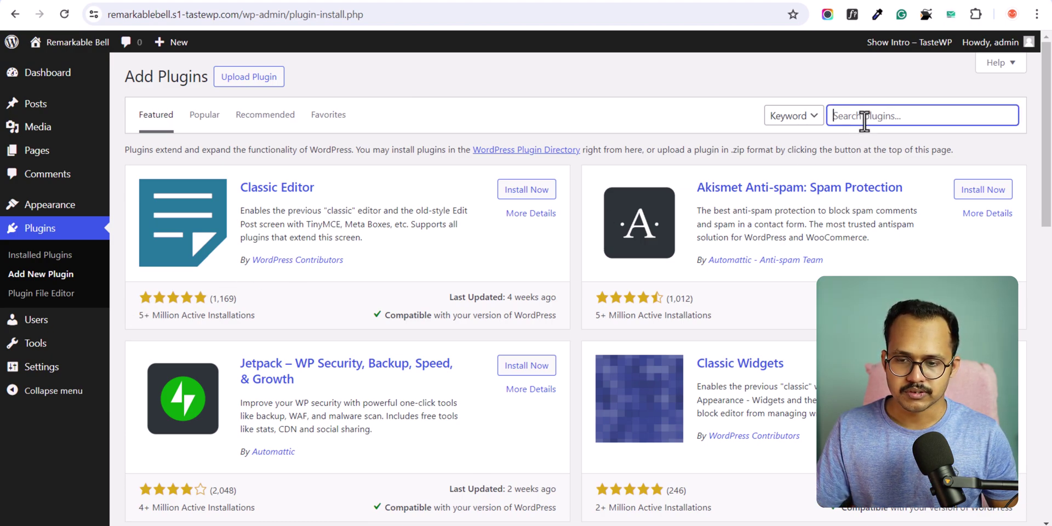
text(wp code)
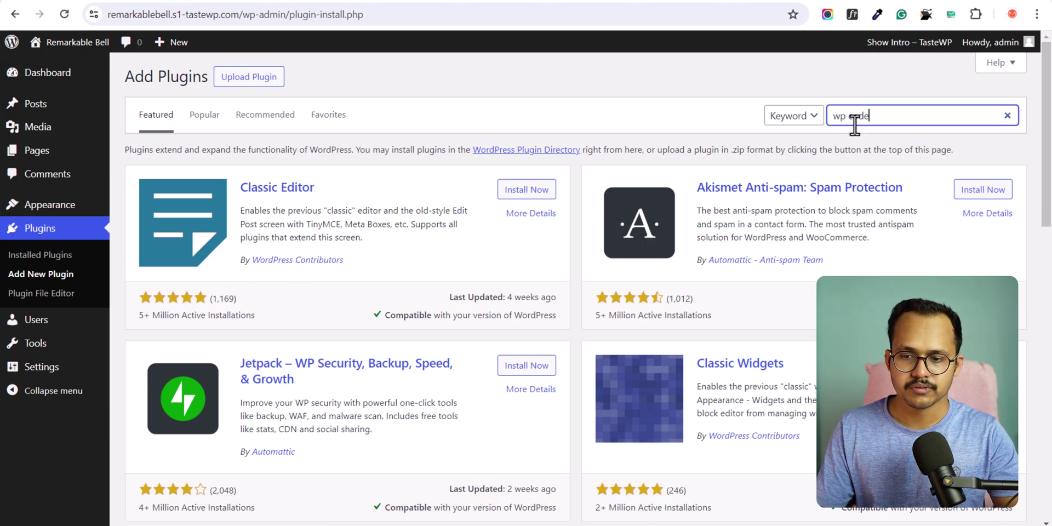
click(524, 193)
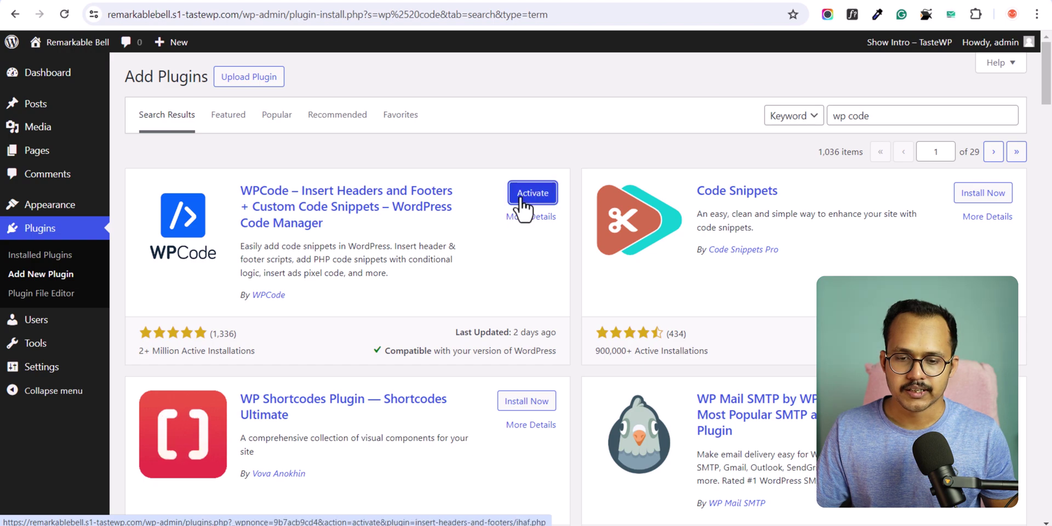
click(520, 196)
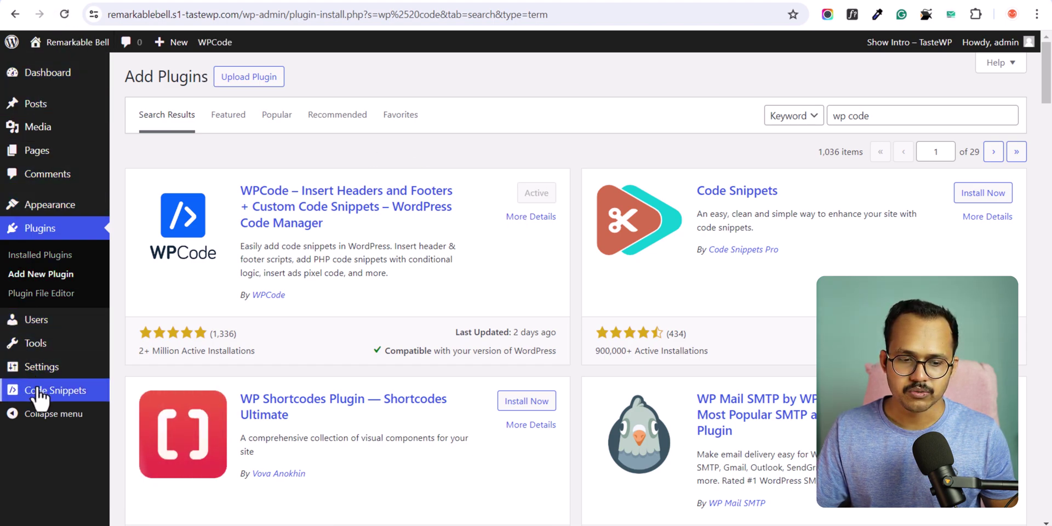
mouse_move(40, 391)
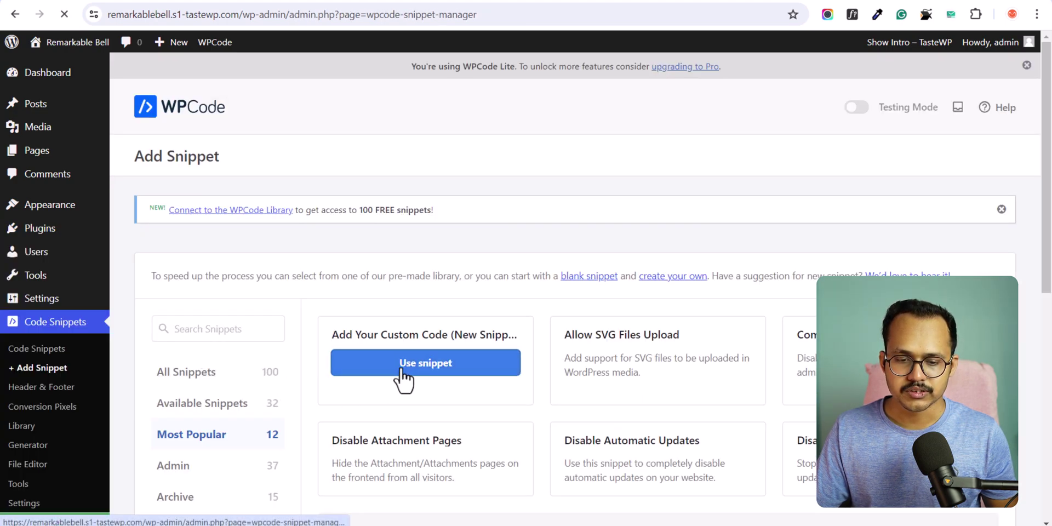
Create a custom snippet titled 'WP Chat Button' containing the pasted button code.
click(349, 342)
click(259, 270)
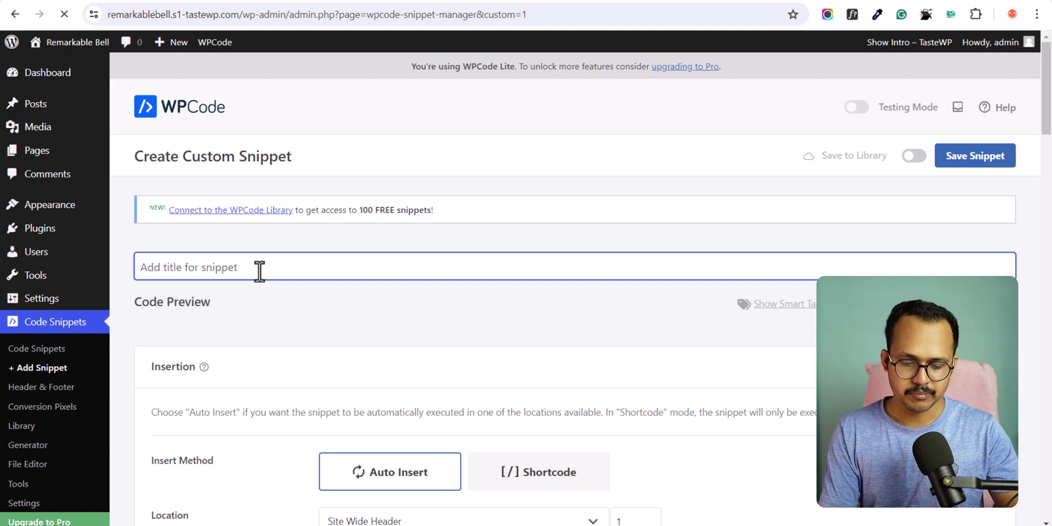
text(WP )
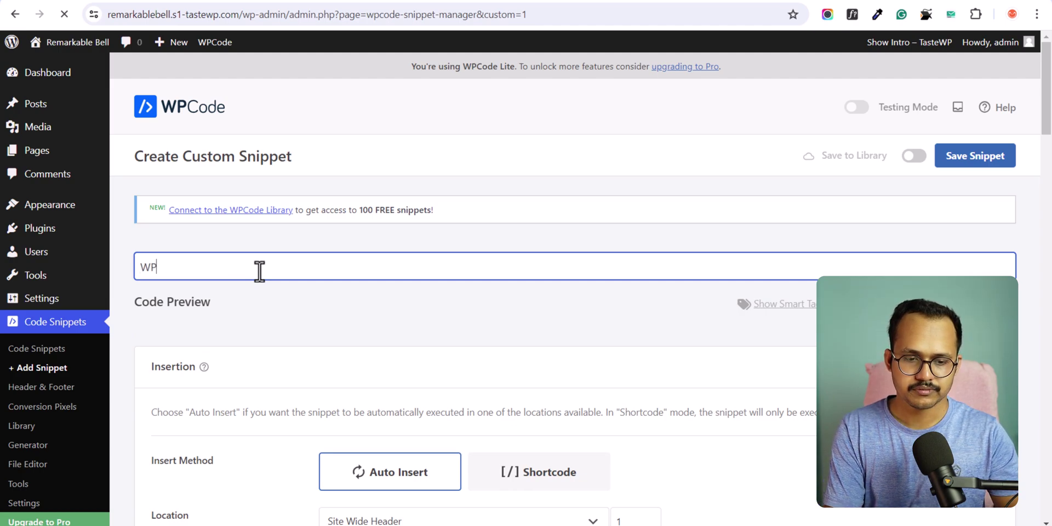
text(Ch)
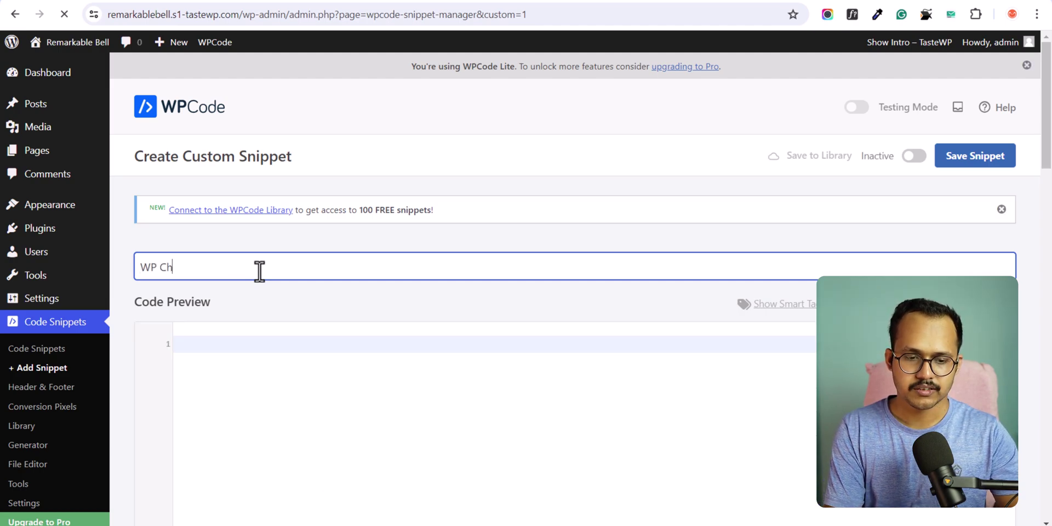
text(at Button)
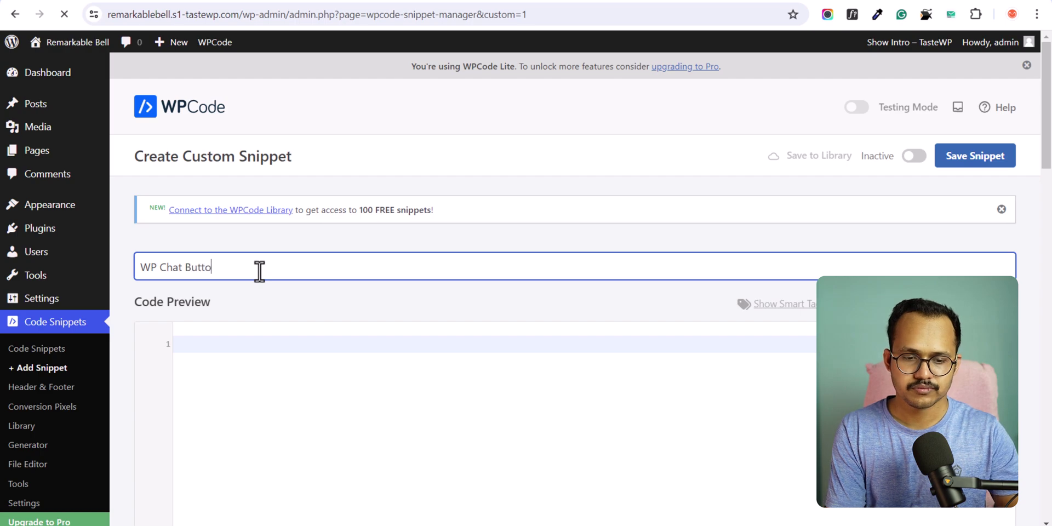
click(206, 345)
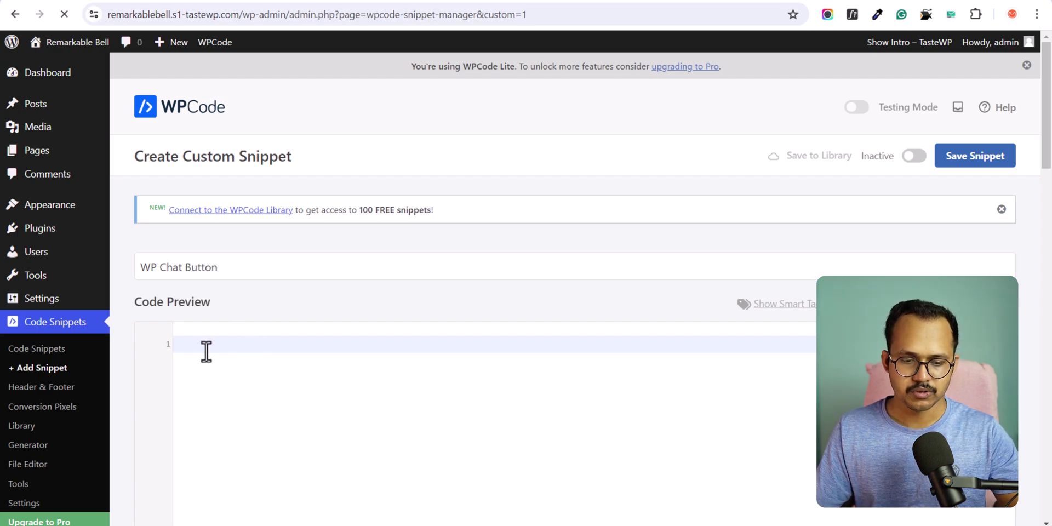
key(ctrl+v)
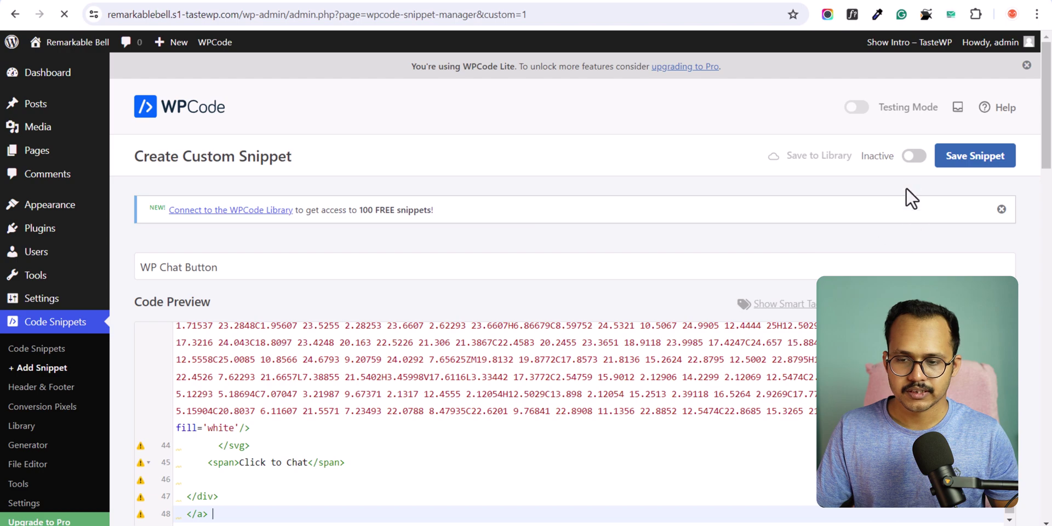
Make the snippet active as a Universal Snippet, update it, and view the live site.
click(910, 164)
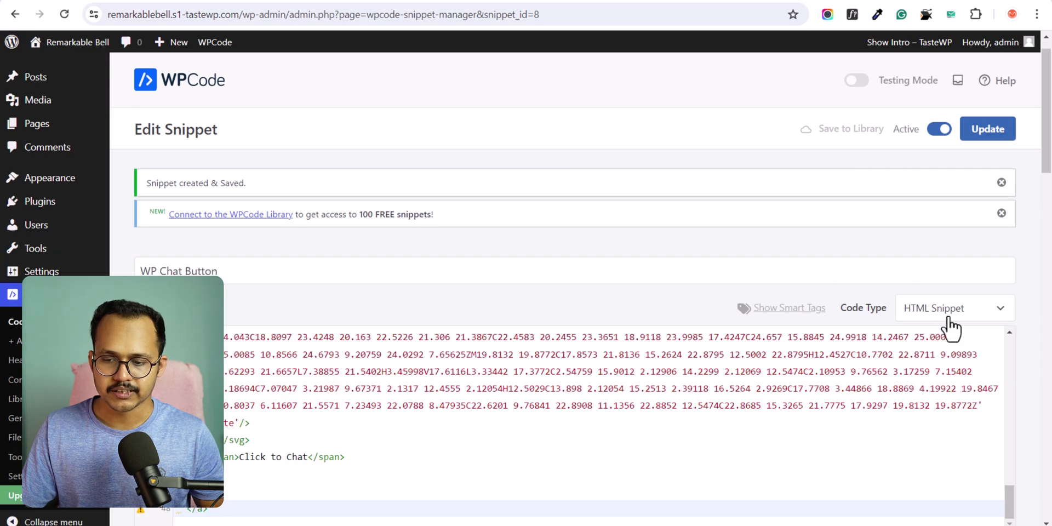
click(953, 324)
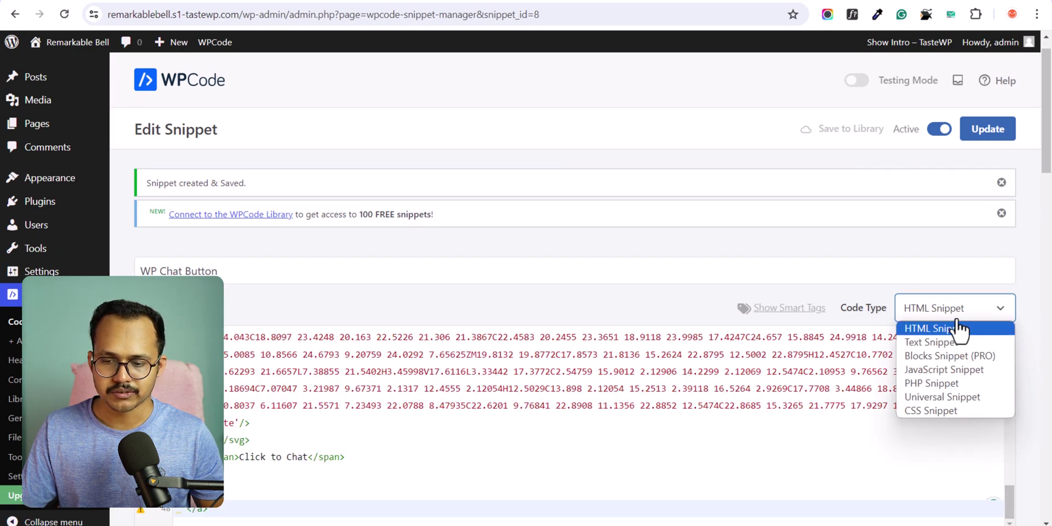
click(957, 397)
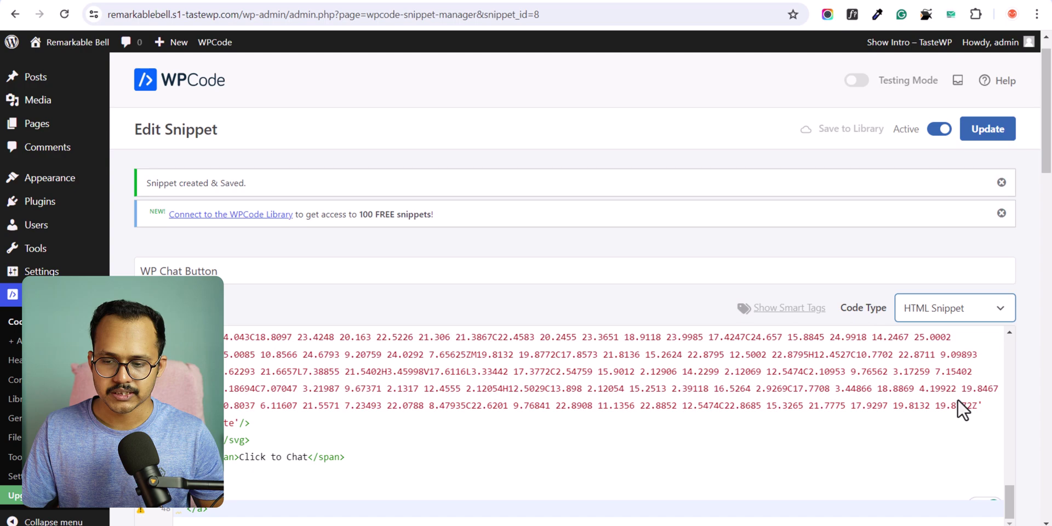
click(991, 132)
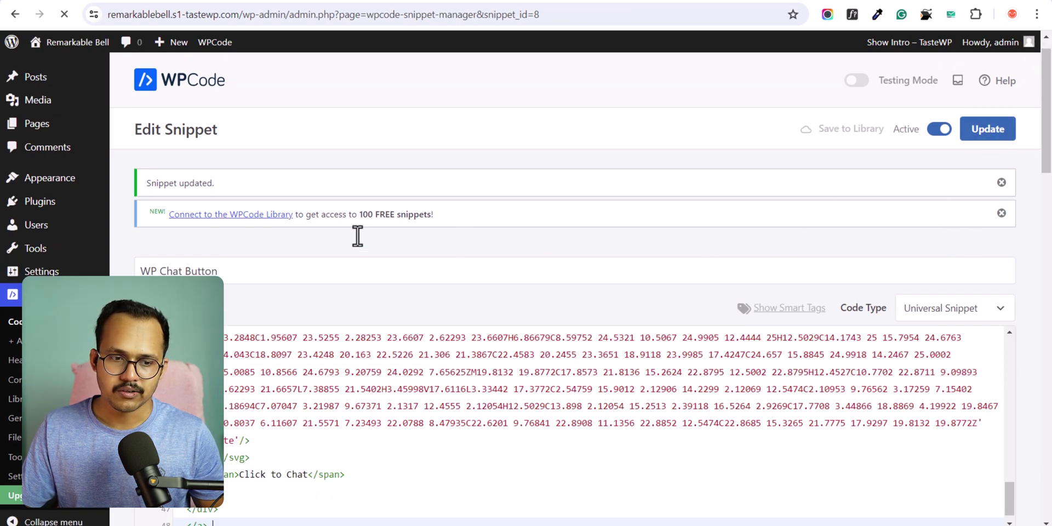
click(54, 63)
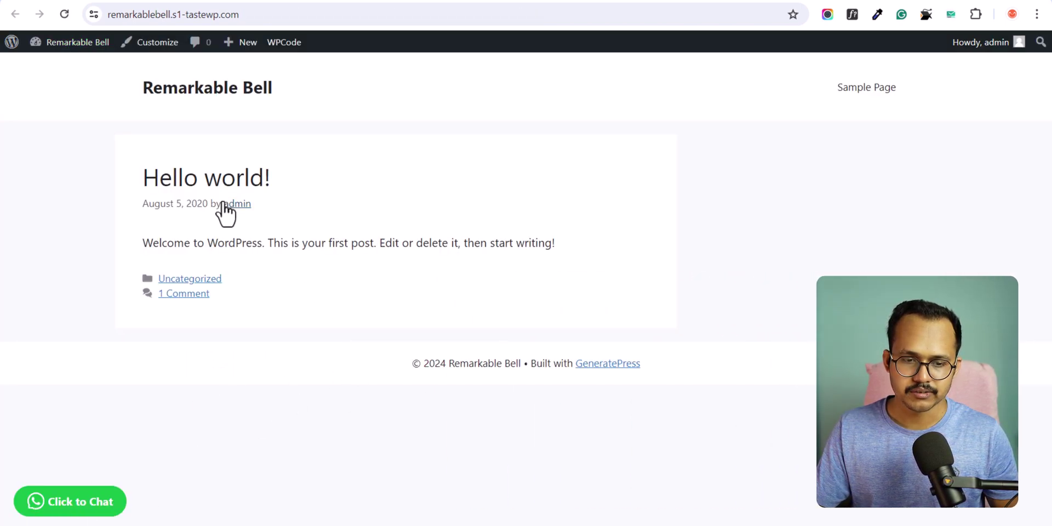
Open the Hello world! post and preview it at iPhone SE size in DevTools.
click(199, 185)
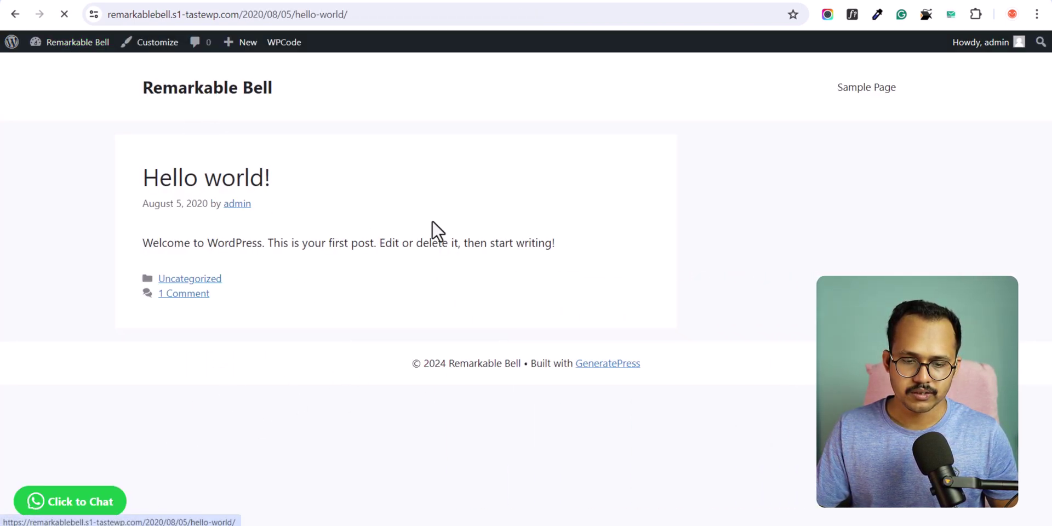
scroll(421, 248, down, 3)
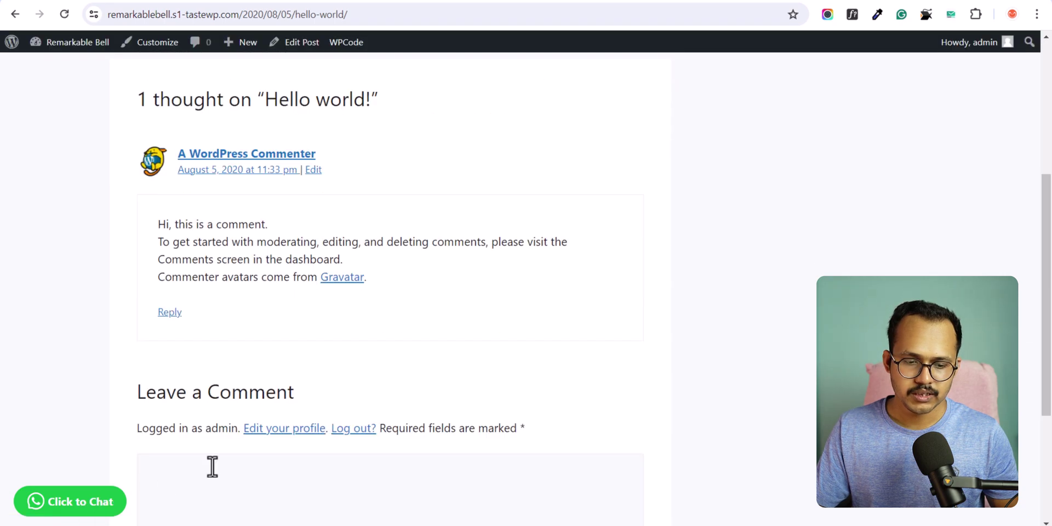
right_click(366, 384)
click(424, 374)
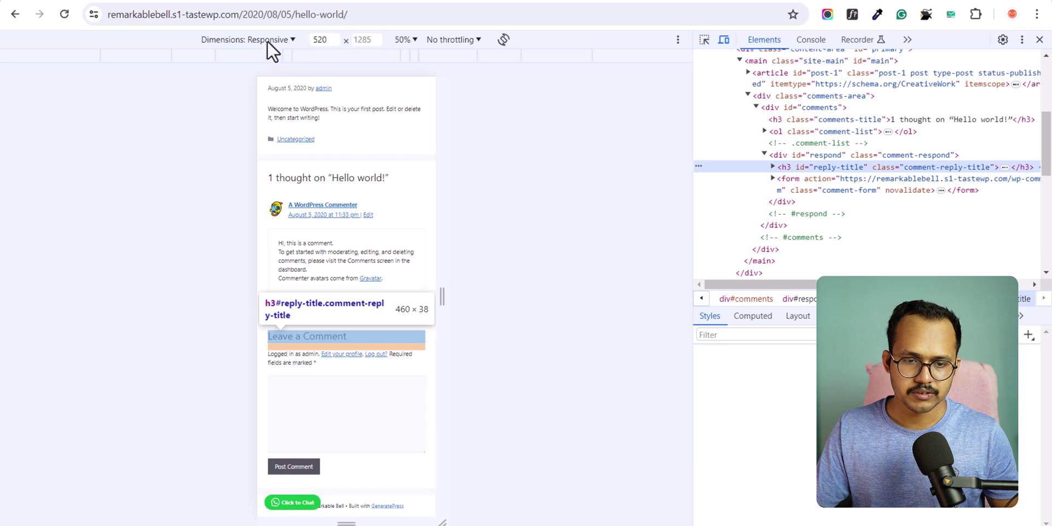
click(262, 40)
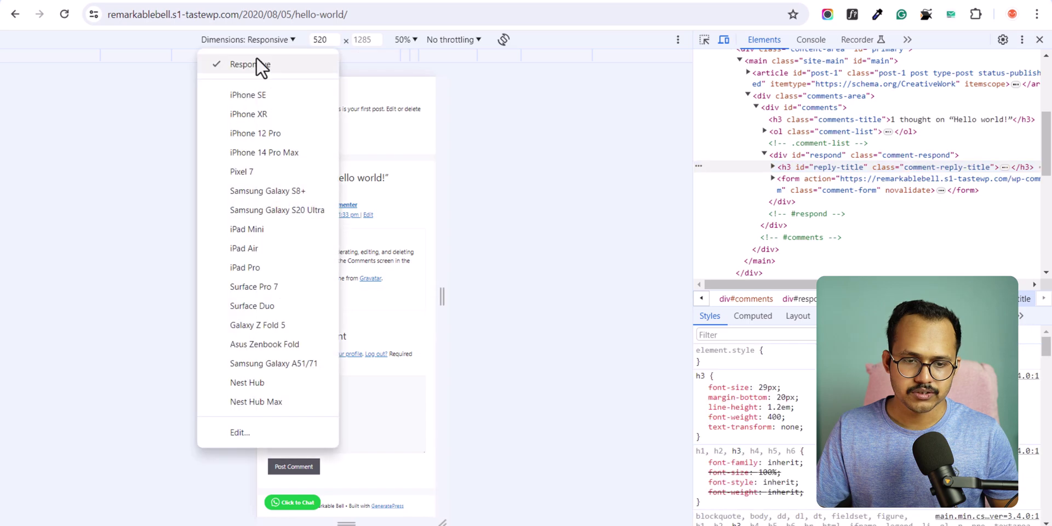
click(259, 97)
scroll(382, 305, up, 5)
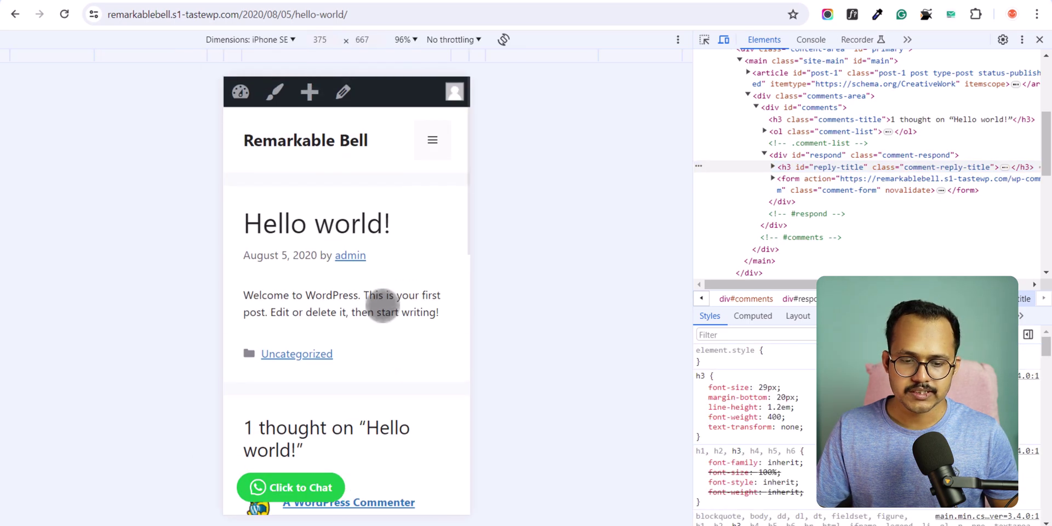
scroll(383, 305, down, 10)
scroll(383, 305, up, 10)
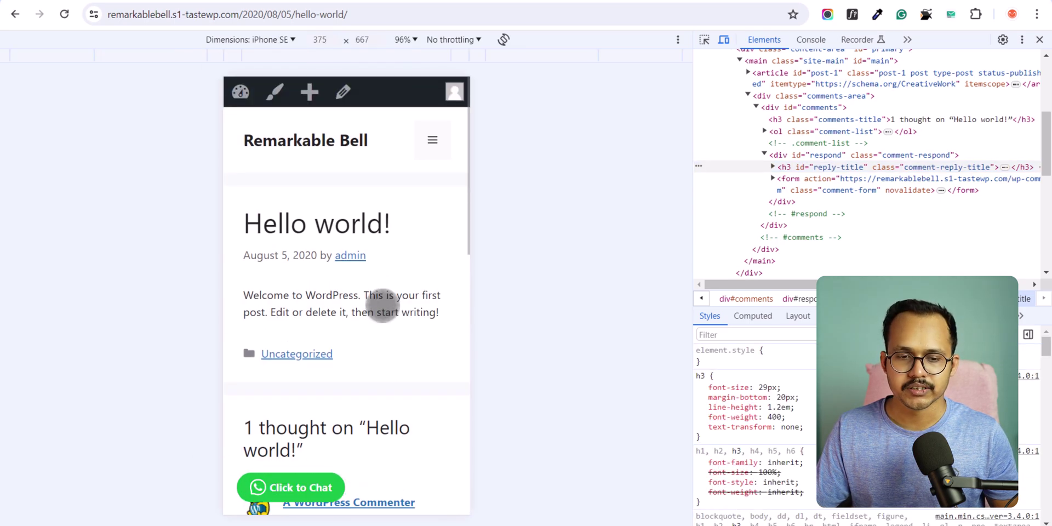
Relabel the blog's chat button to 'Whatsapp' in DevTools, then return to its theme markup.
click(1040, 40)
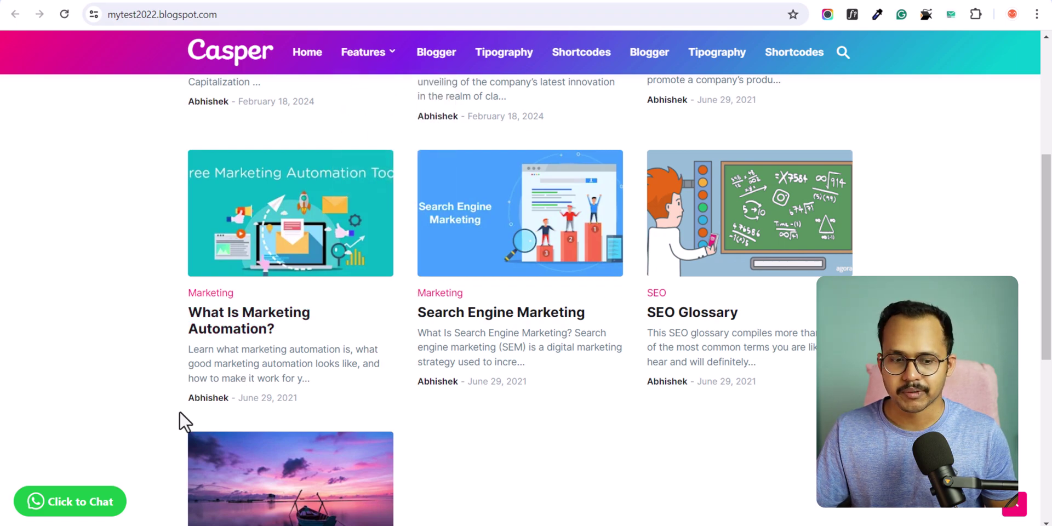
right_click(83, 499)
click(133, 482)
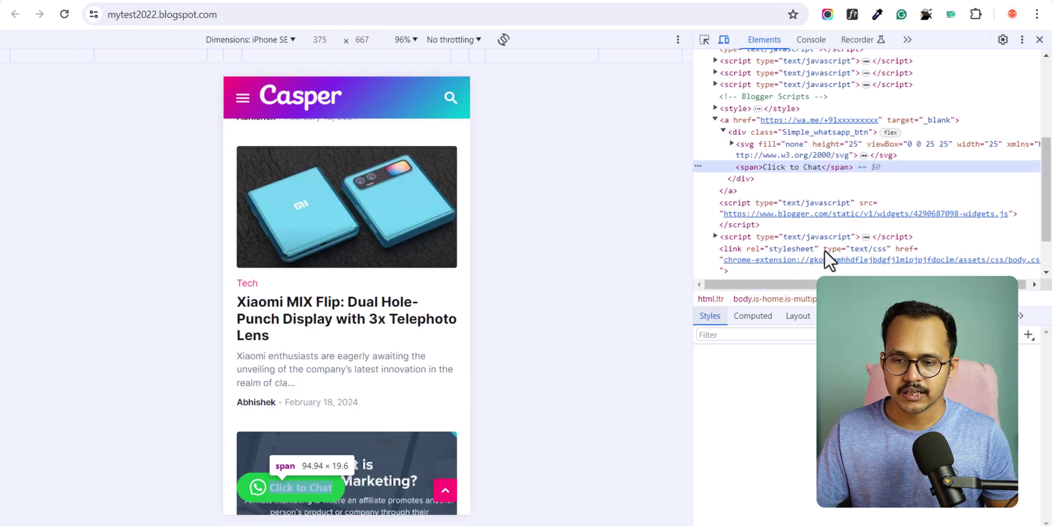
double_click(796, 167)
text(Whats)
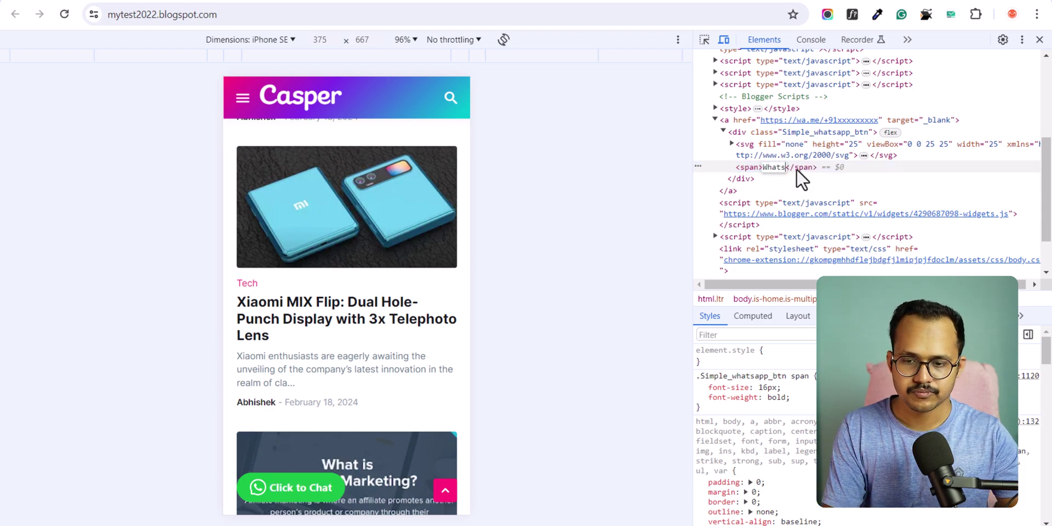
text(app)
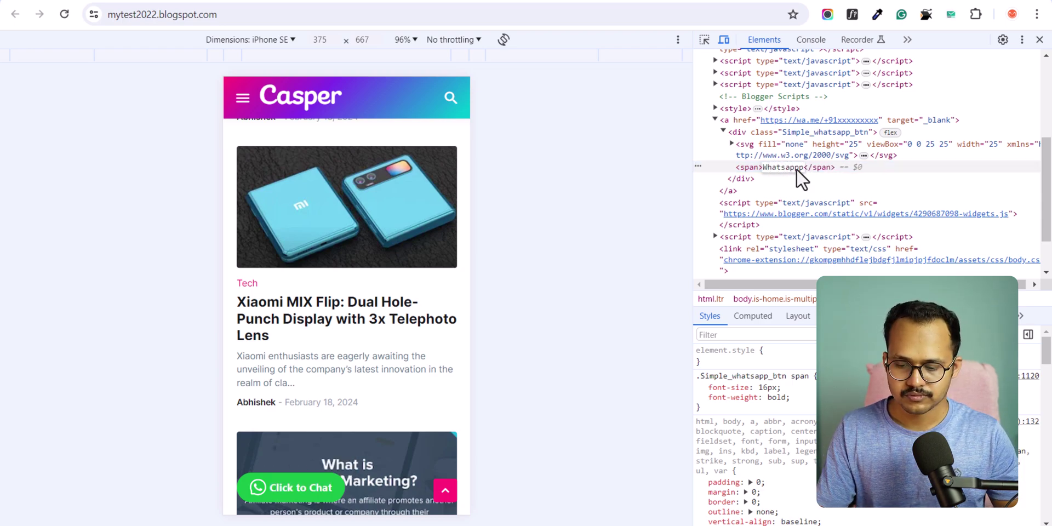
key(Return)
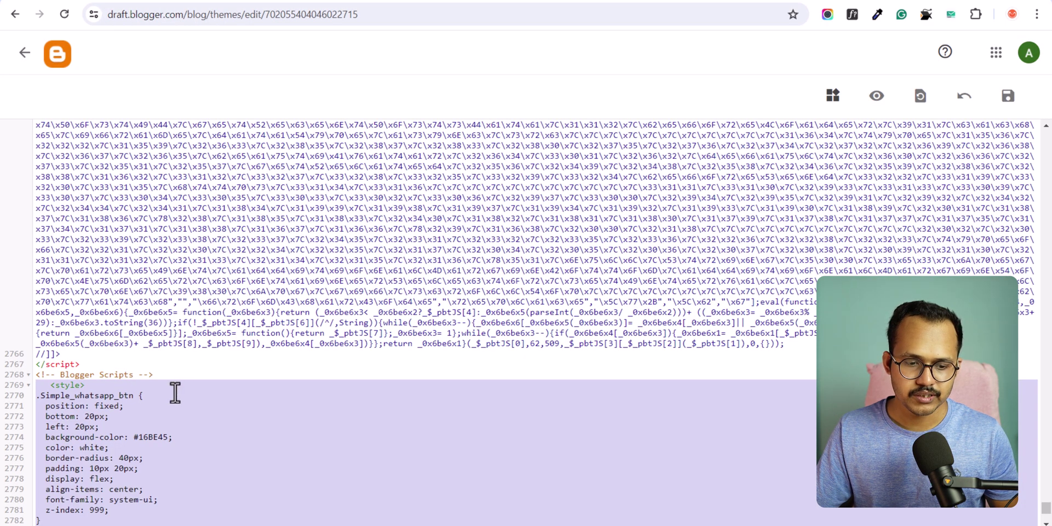
click(174, 392)
scroll(251, 406, down, 9)
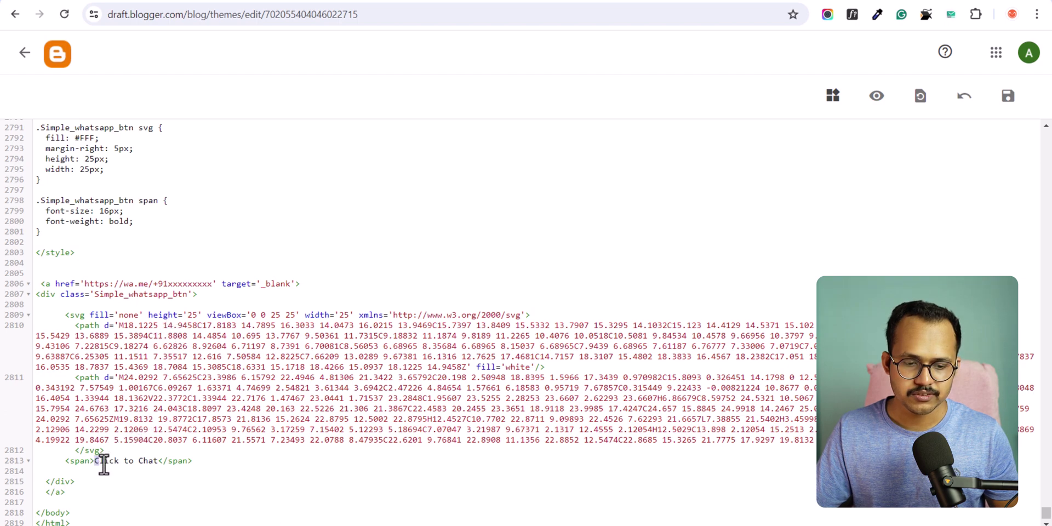
Change the theme label to 'Whatsapp' and set the button background to #19b445.
text(Whatsapp)
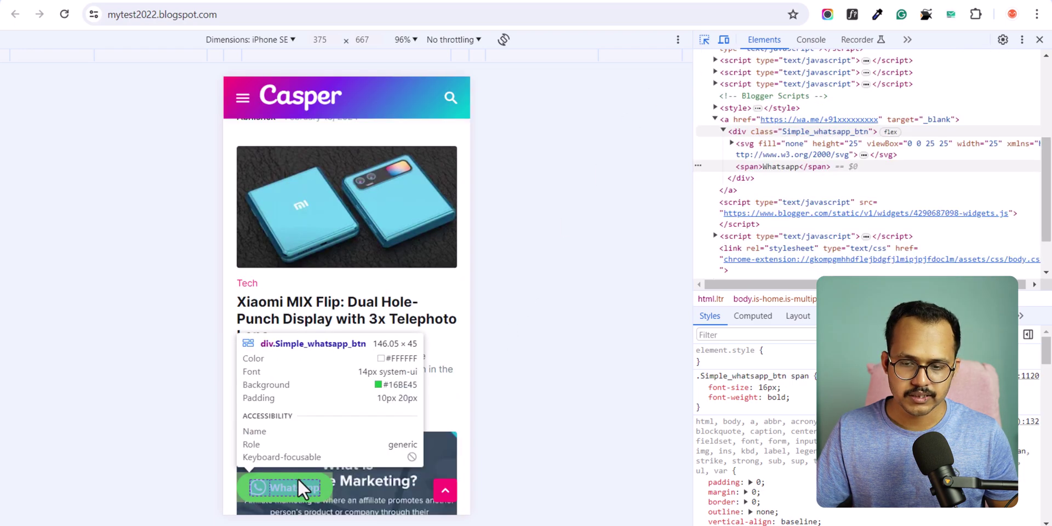
click(298, 479)
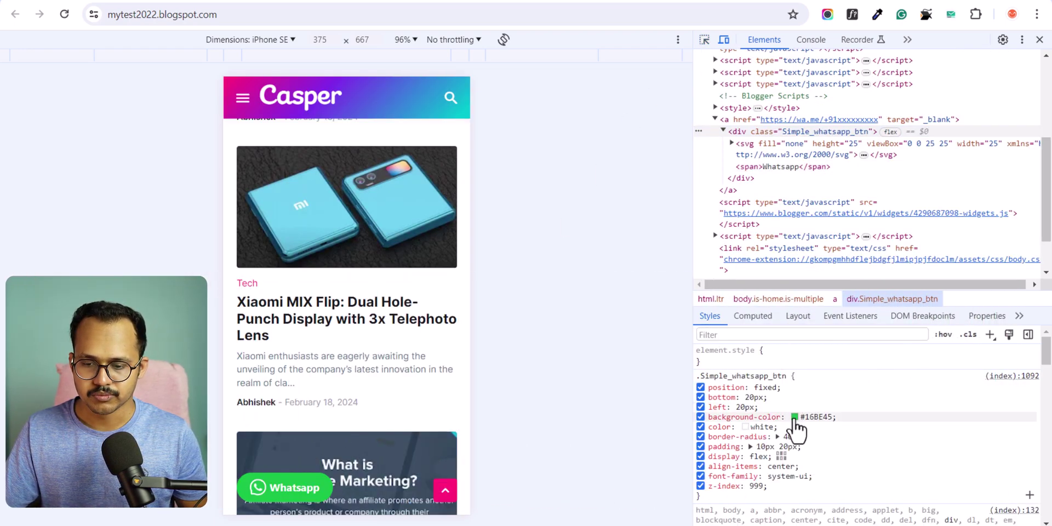
click(795, 417)
mouse_move(902, 220)
mouse_down()
mouse_move(915, 195)
mouse_move(920, 214)
mouse_up()
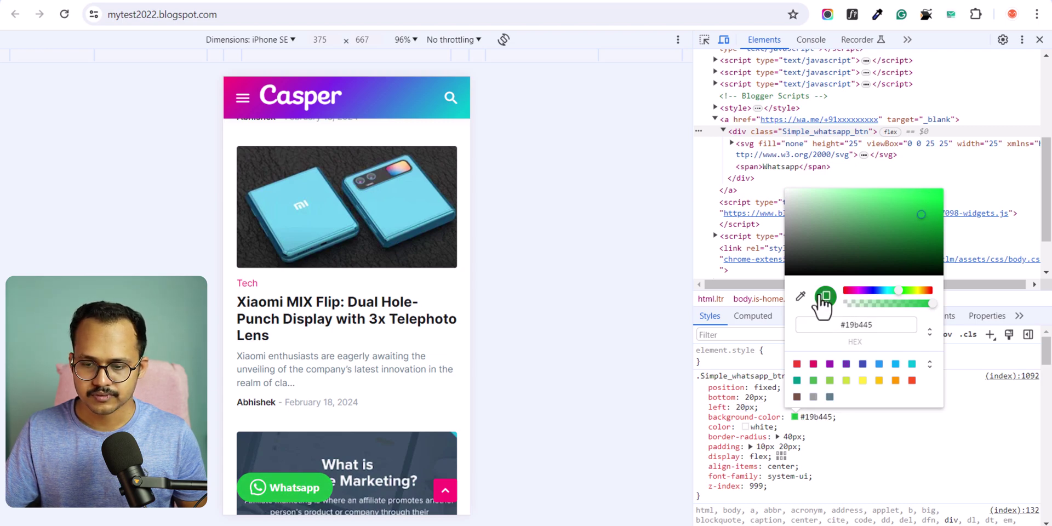
Resize the button's WhatsApp icon to 20px height and 20px width.
click(768, 146)
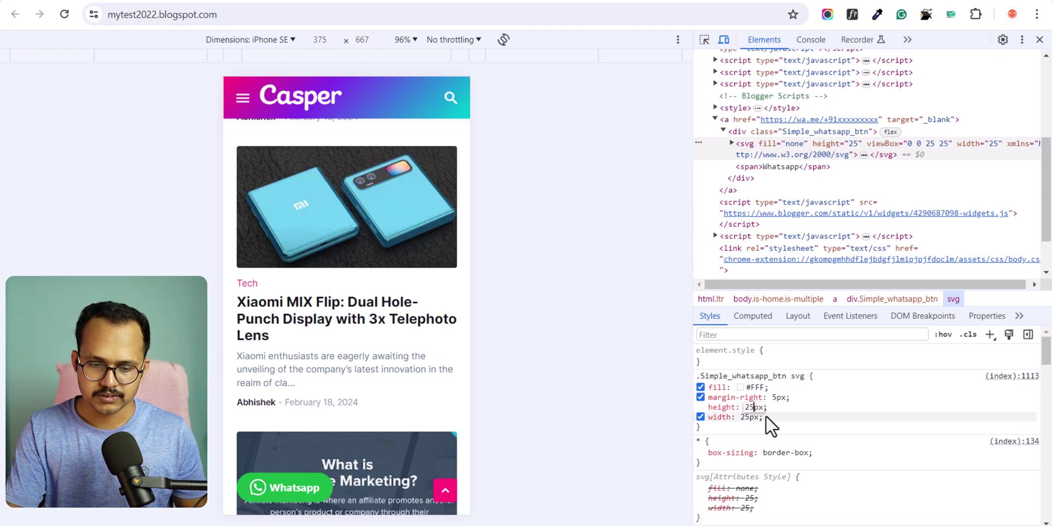
key(Delete)
text(0)
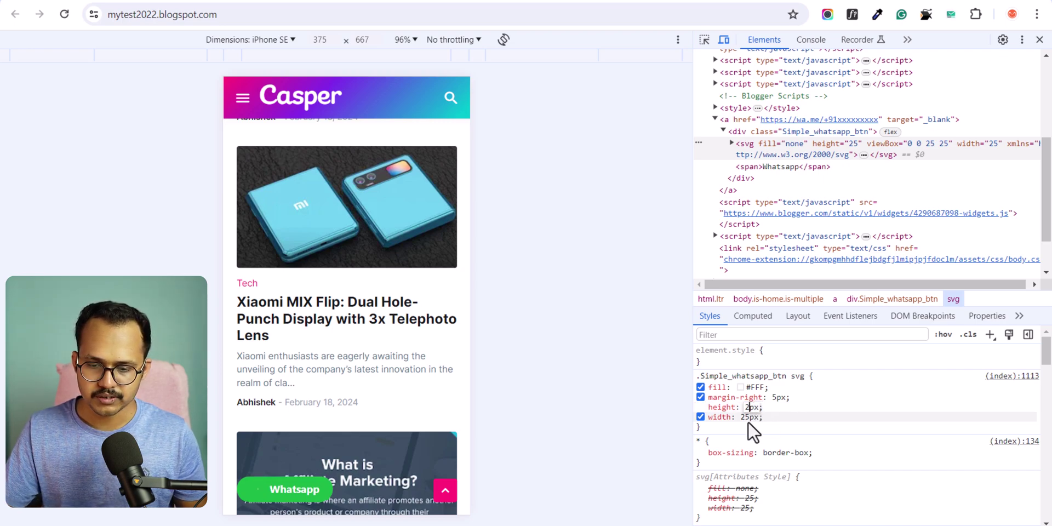
key(Return)
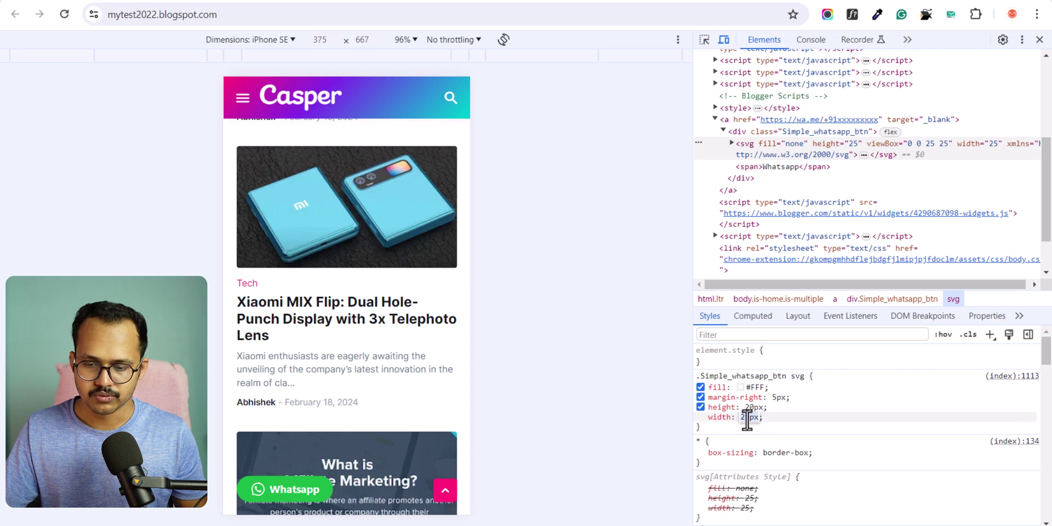
key(Delete)
text(0)
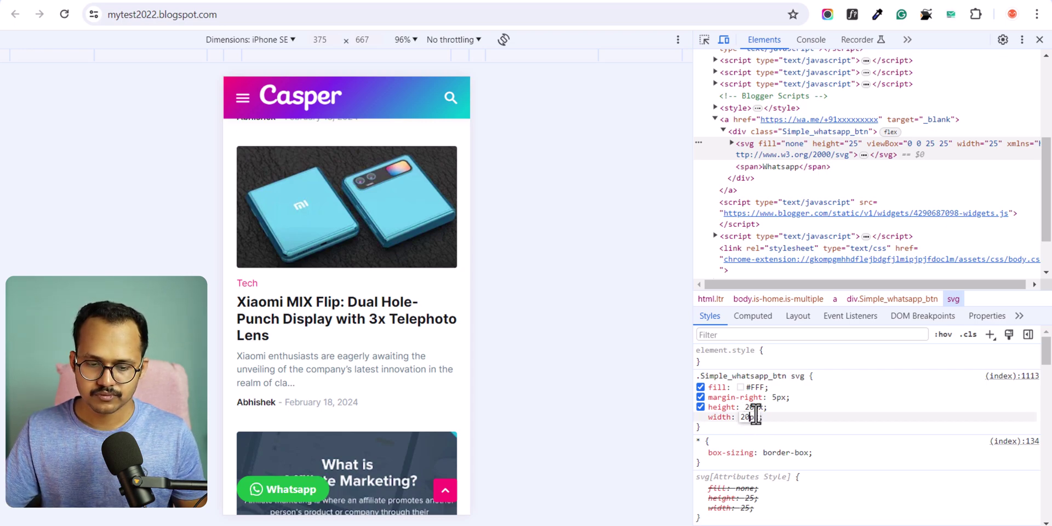
key(Return)
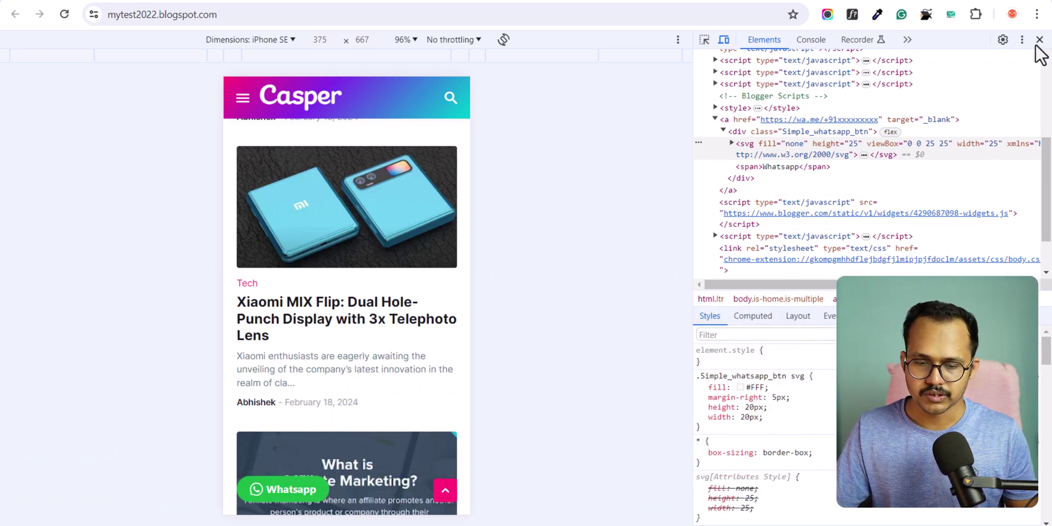